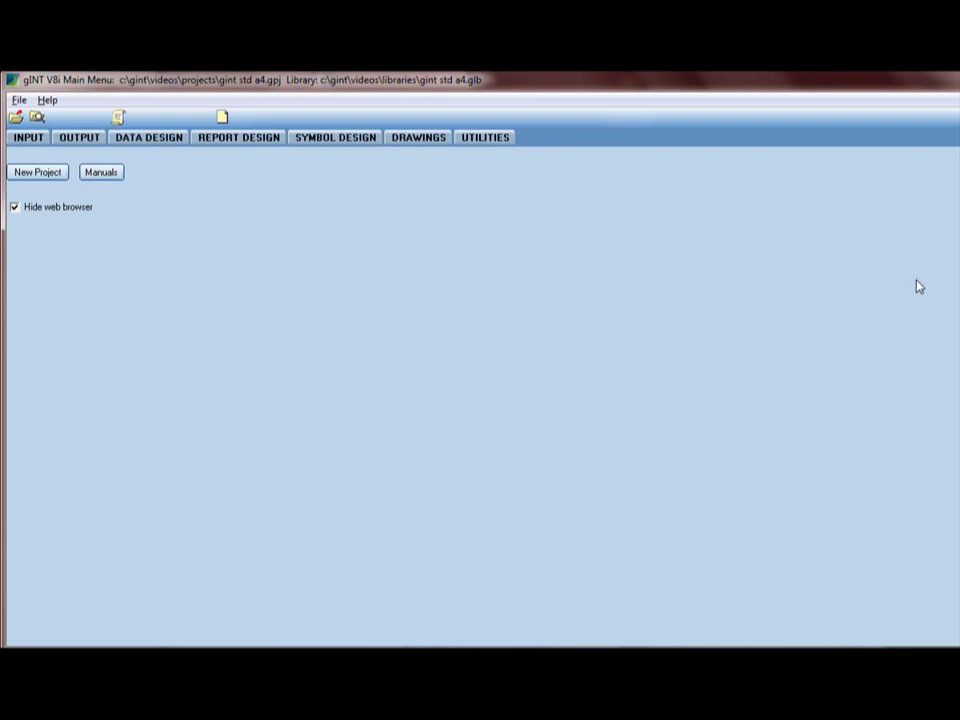
- Open the gint std a4 project in INPUT through File > Open Project
click(49, 150)
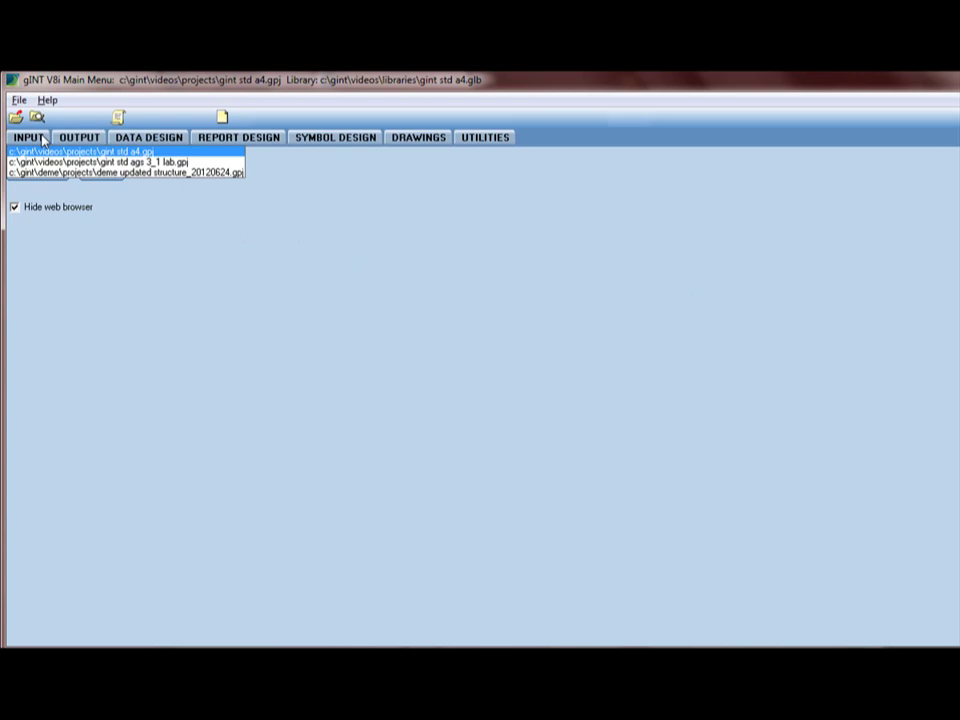
click(42, 140)
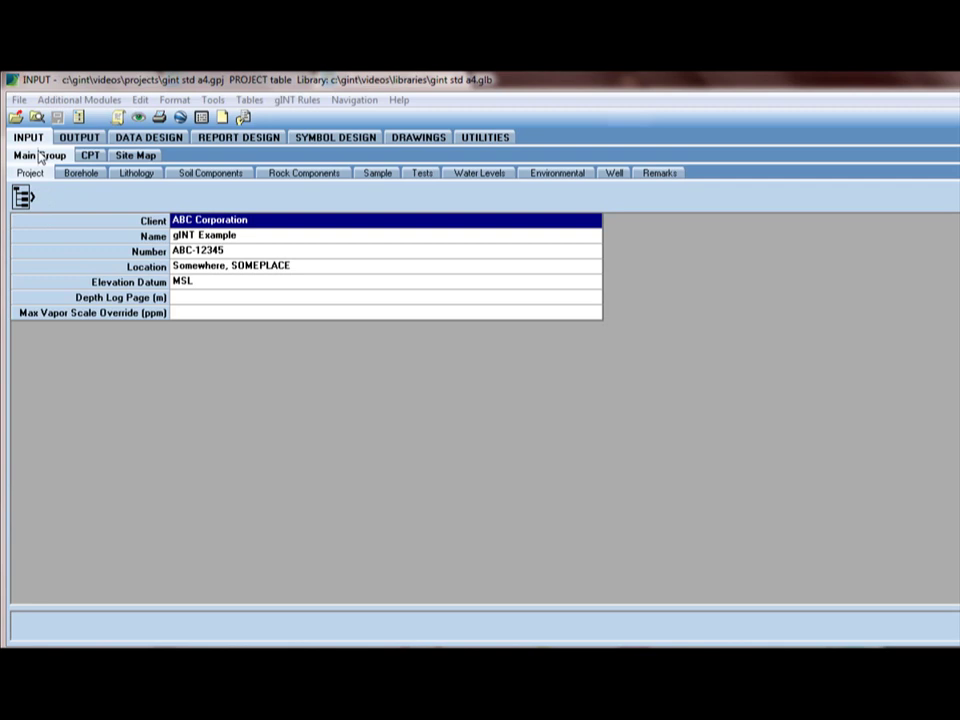
click(18, 99)
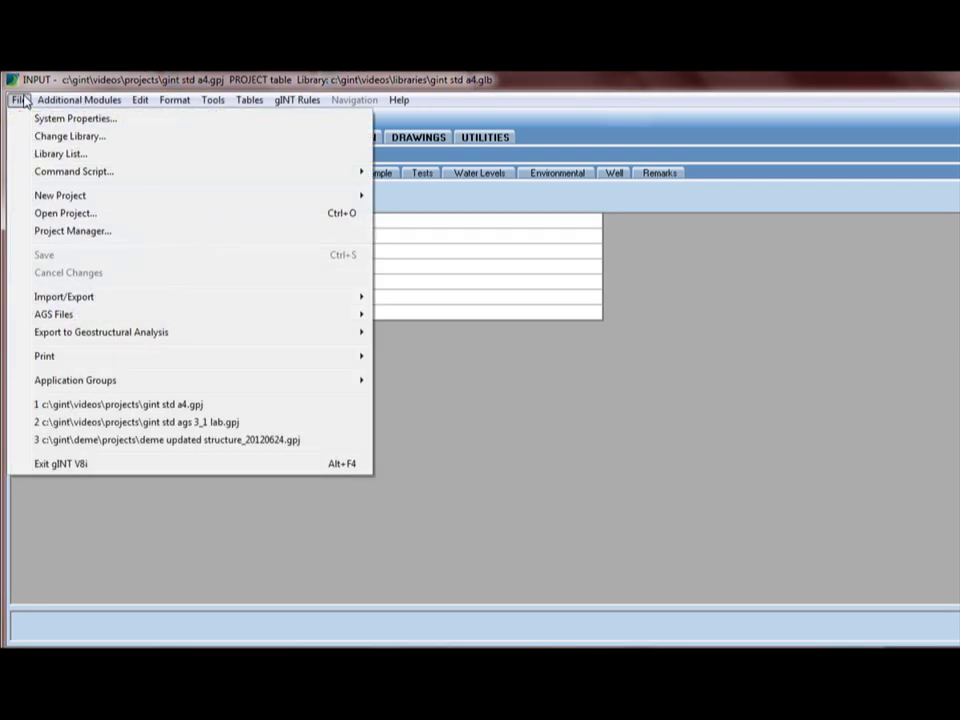
click(38, 213)
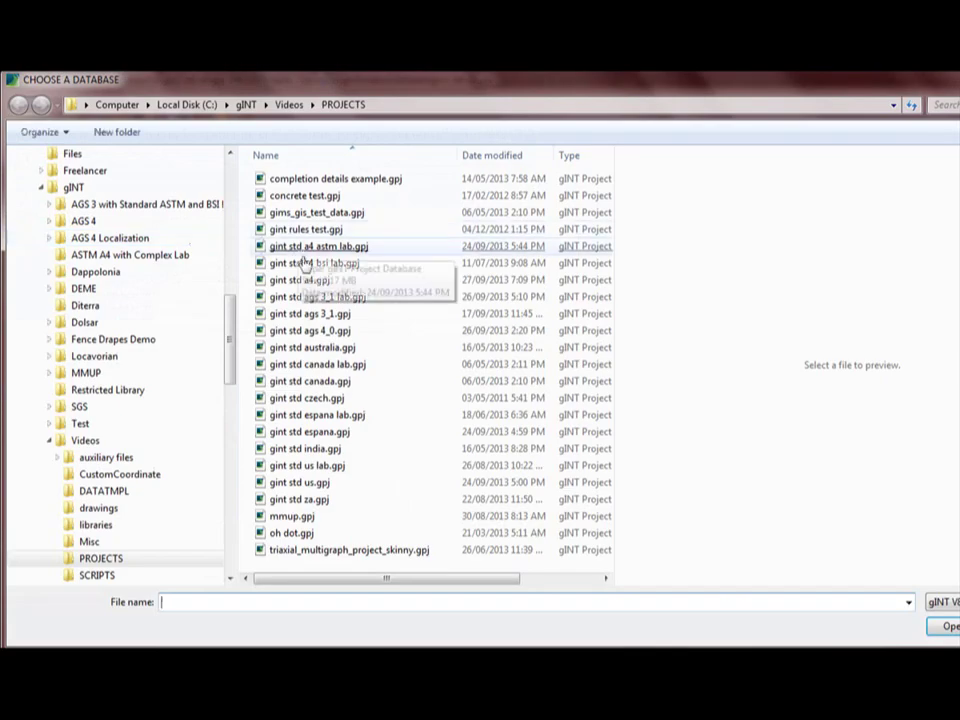
double_click(296, 284)
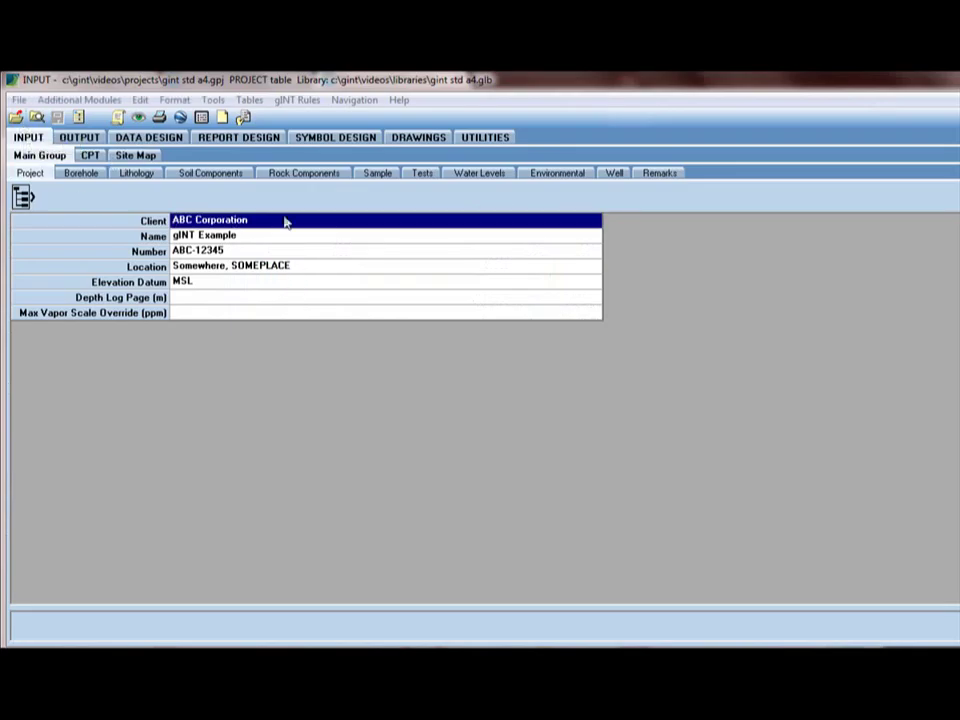
- Show the Borehole table and select B-1's empty Drilled By cell
click(82, 173)
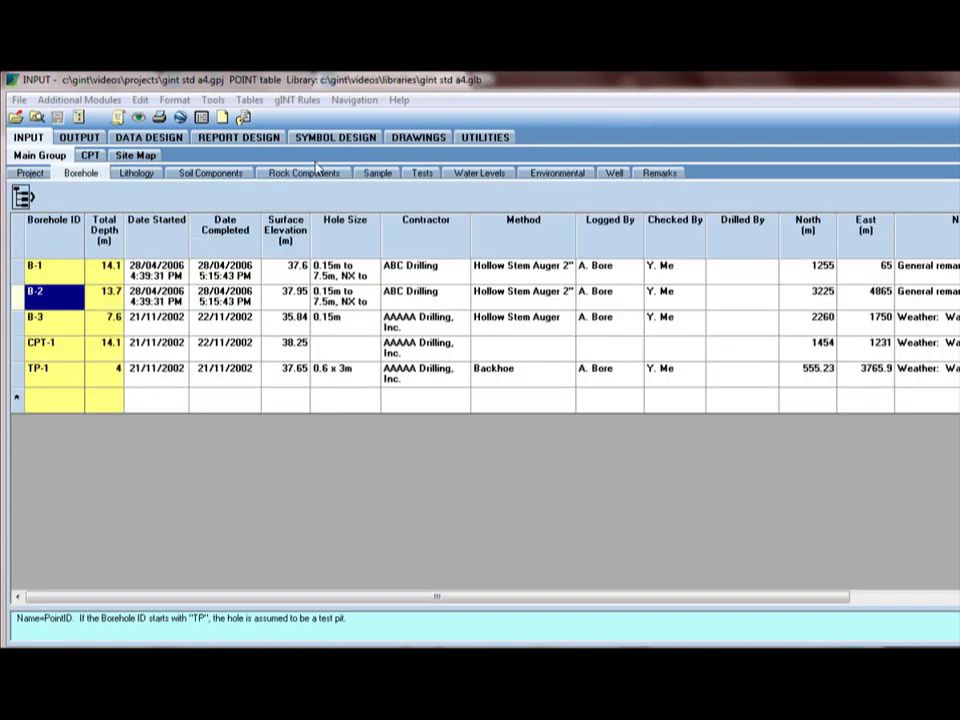
click(748, 278)
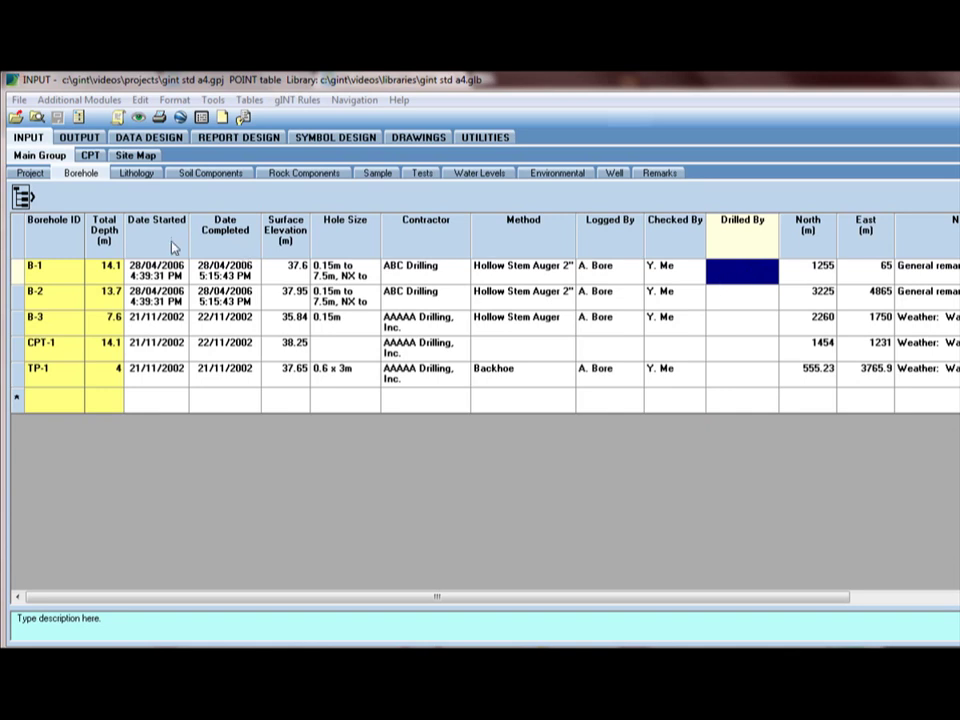
- Go to Data Design's Library Tables, then look through the table list and File menu
click(179, 142)
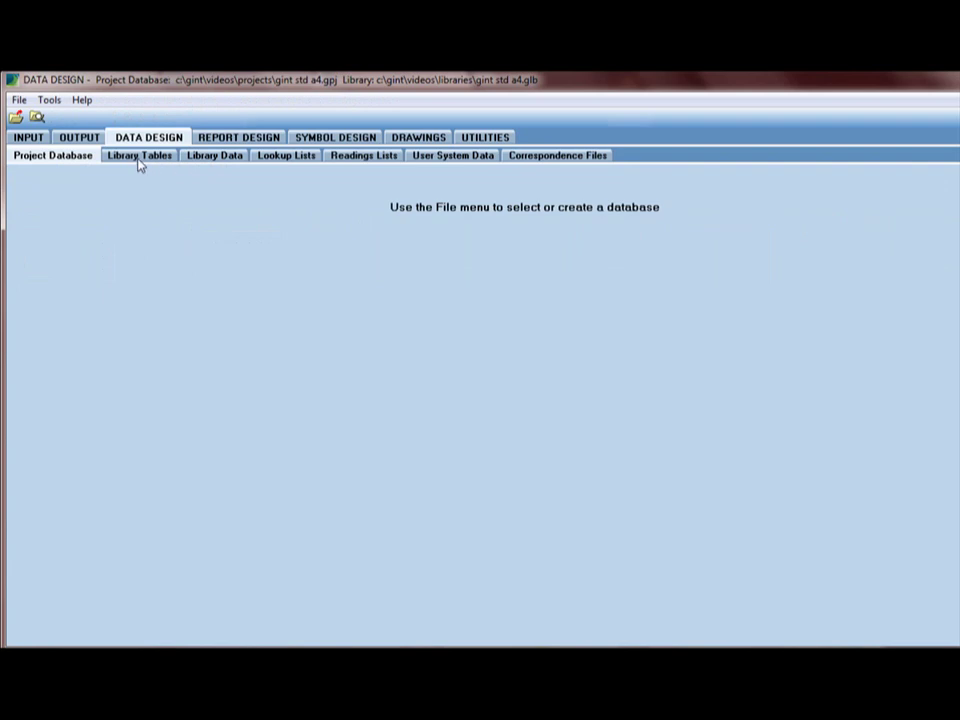
click(140, 162)
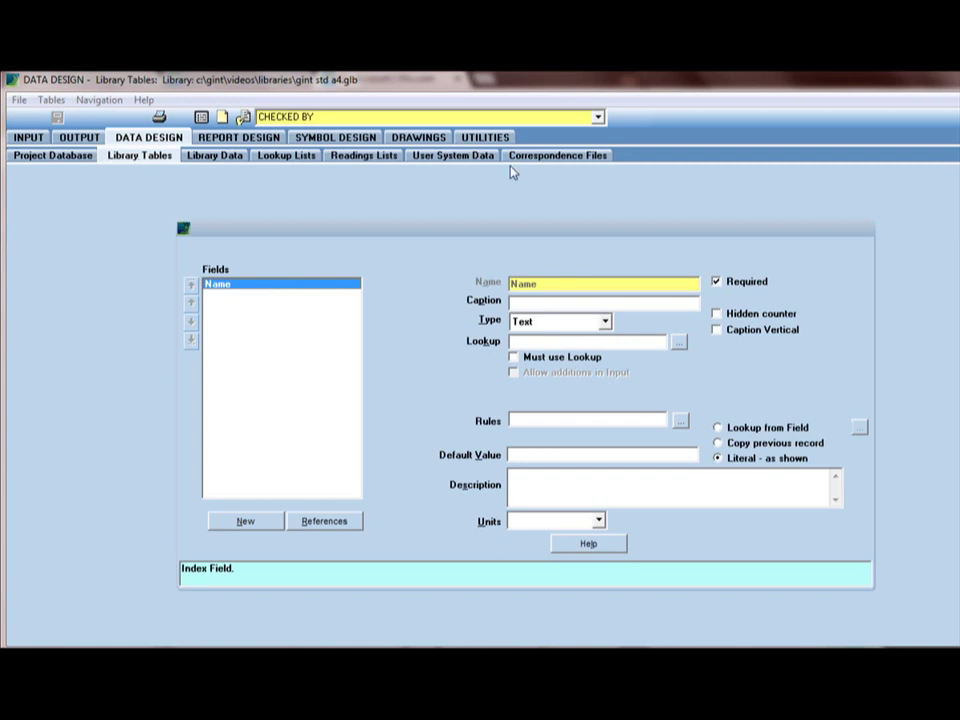
click(599, 117)
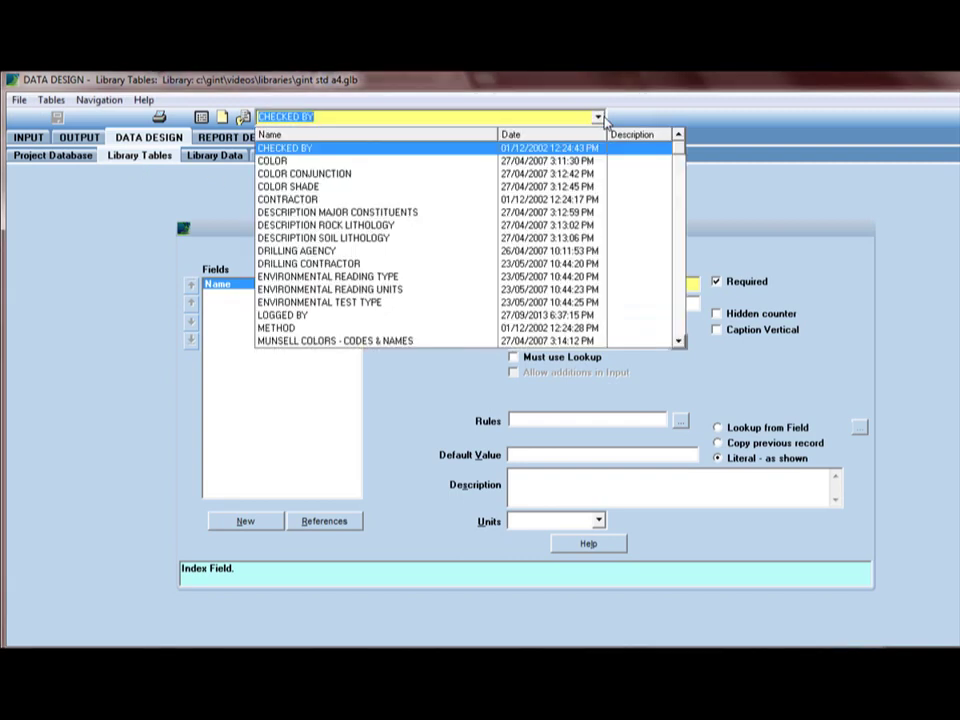
click(604, 119)
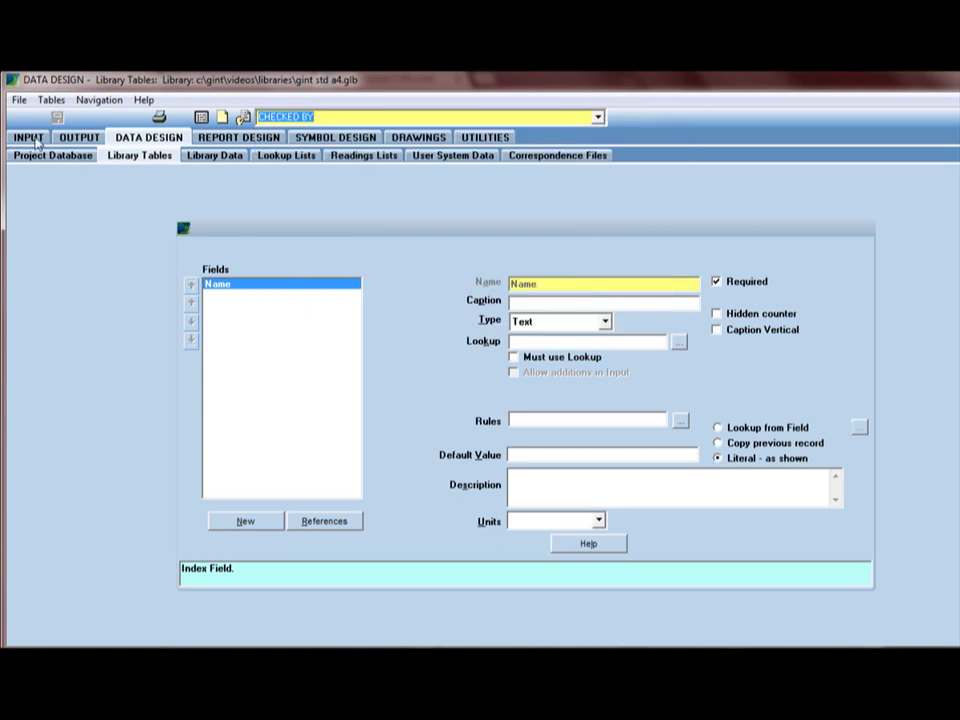
click(19, 100)
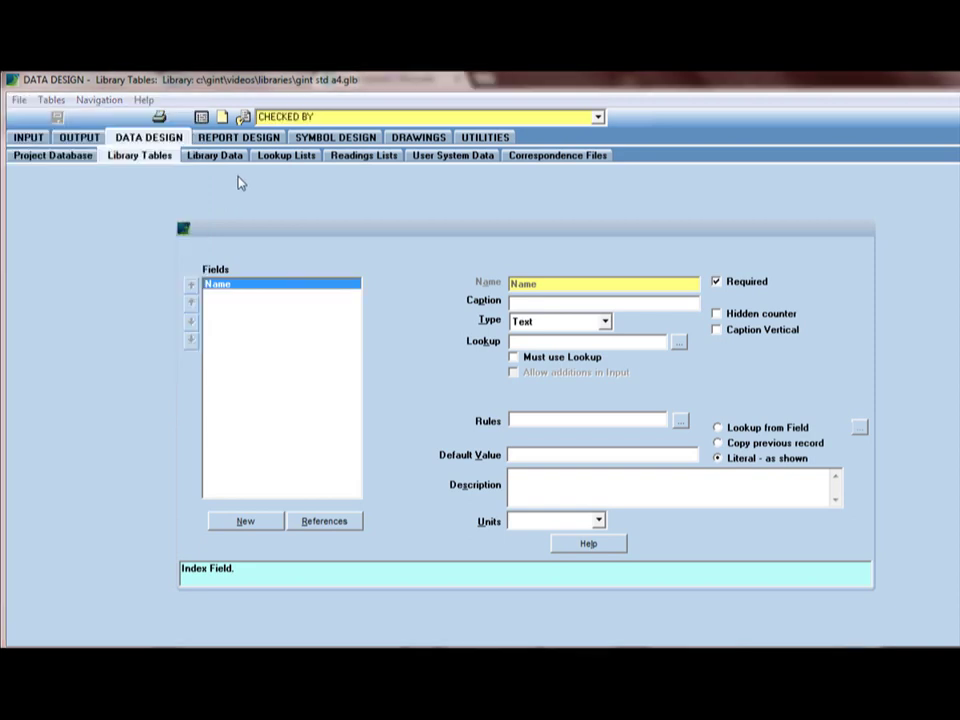
click(240, 182)
- Create a new library table named Drilled By with Name as its key field
click(222, 118)
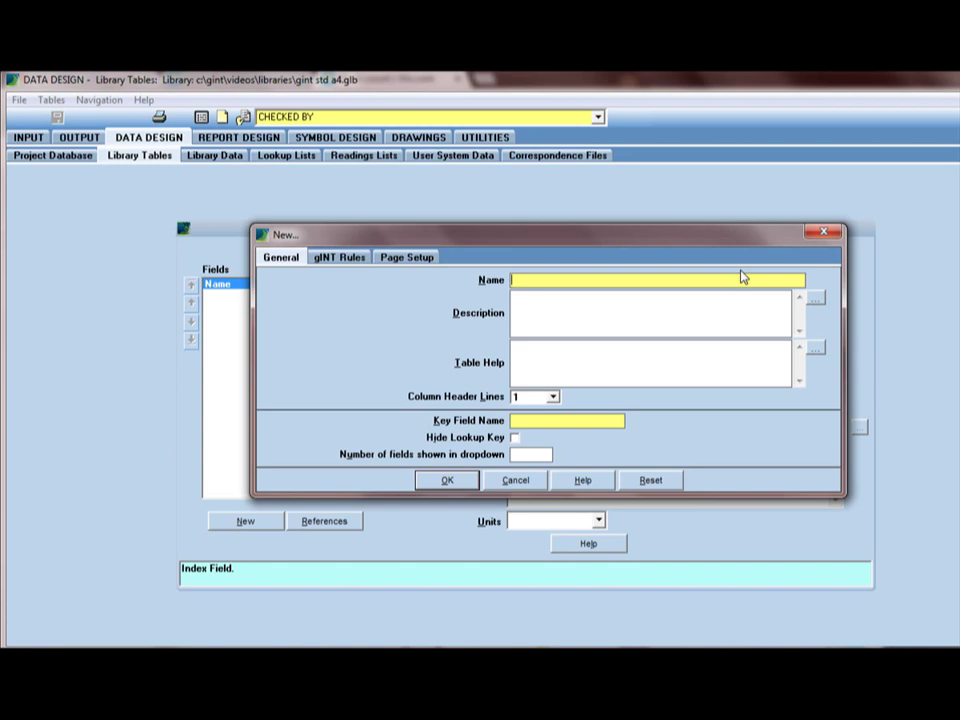
text(Loc)
key(BackSpace)
key(BackSpace)
key(BackSpace)
text(Drilled By)
text(Name)
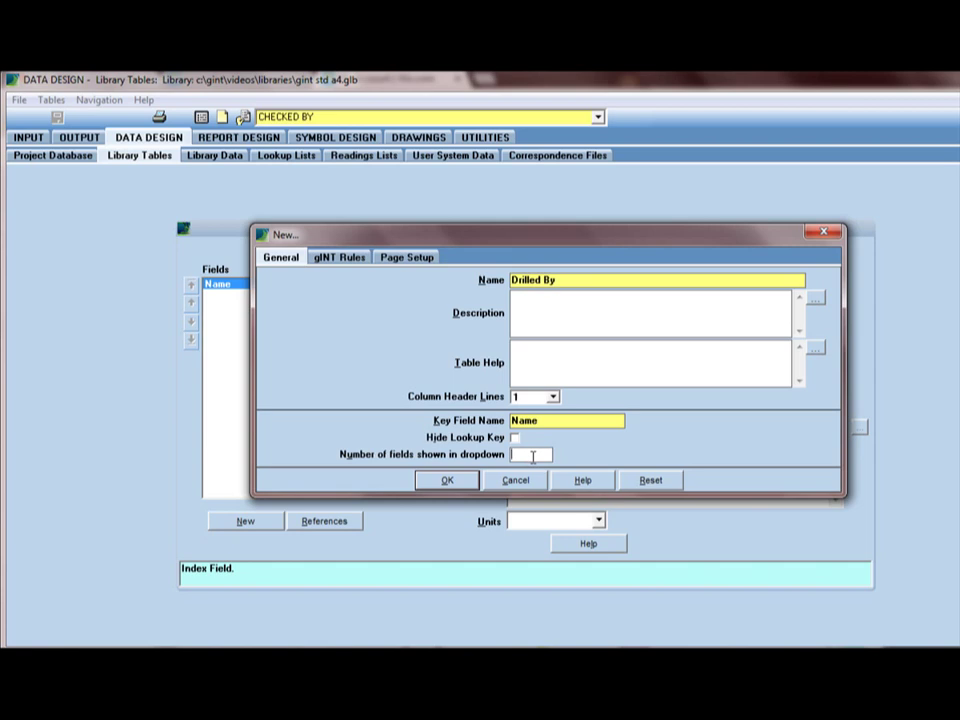
click(468, 482)
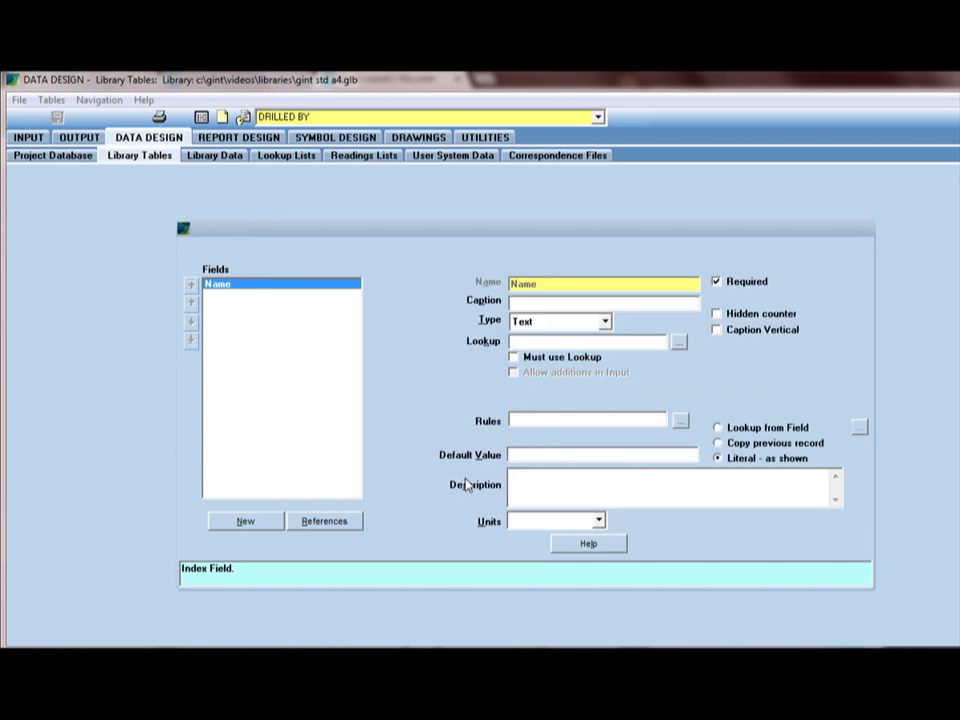
click(333, 117)
click(332, 116)
- Open DRILLED BY in Library Data and widen its Name column
click(233, 158)
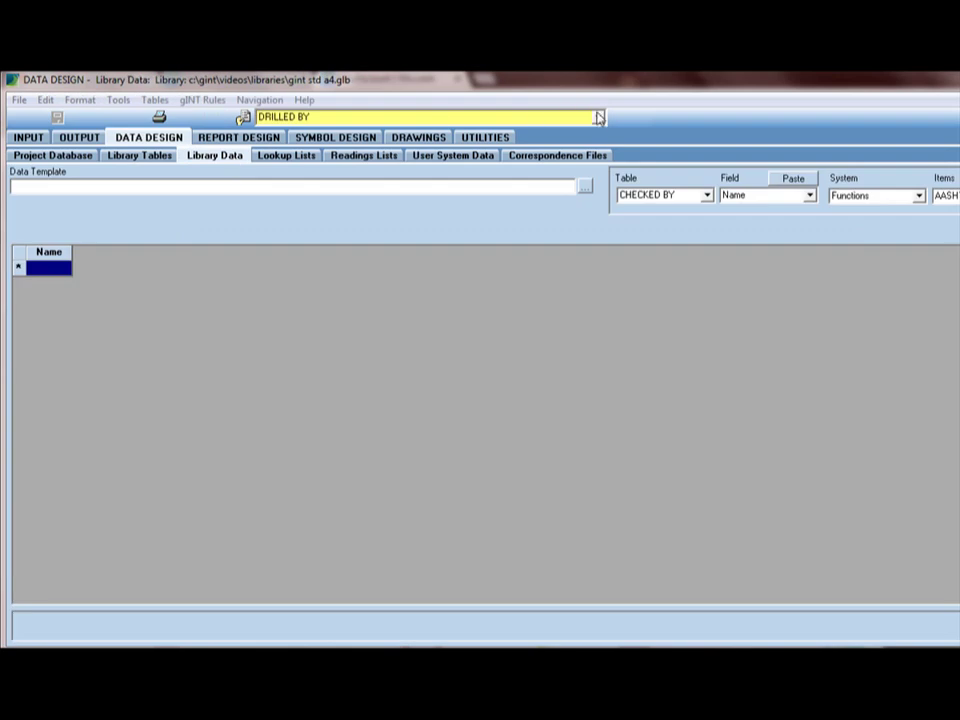
click(551, 116)
scroll(594, 200, down, 6)
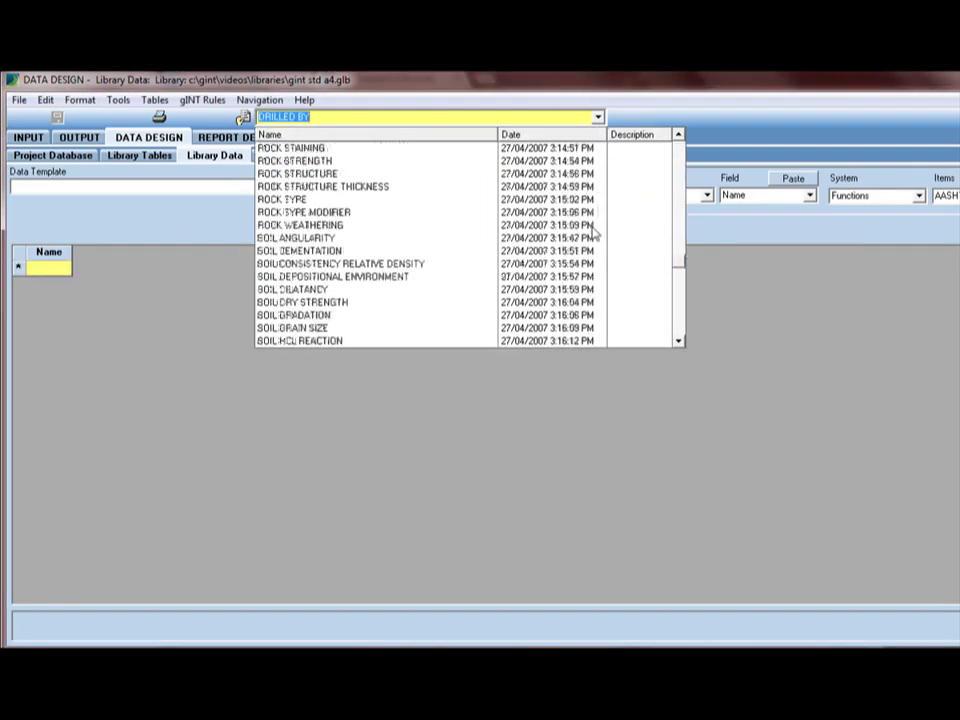
scroll(594, 234, up, 7)
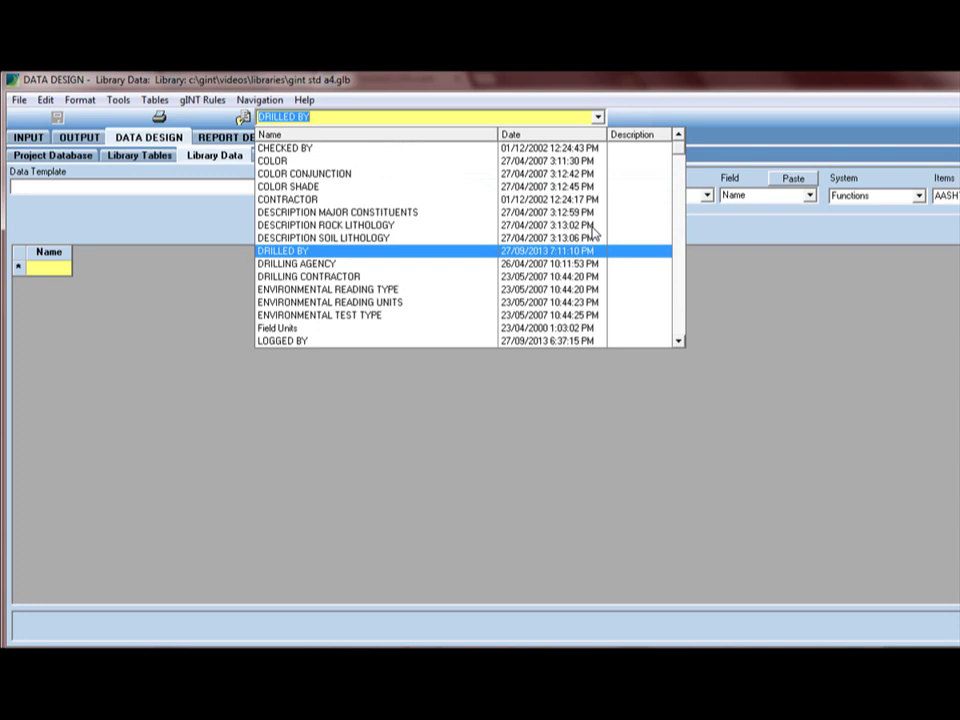
click(391, 252)
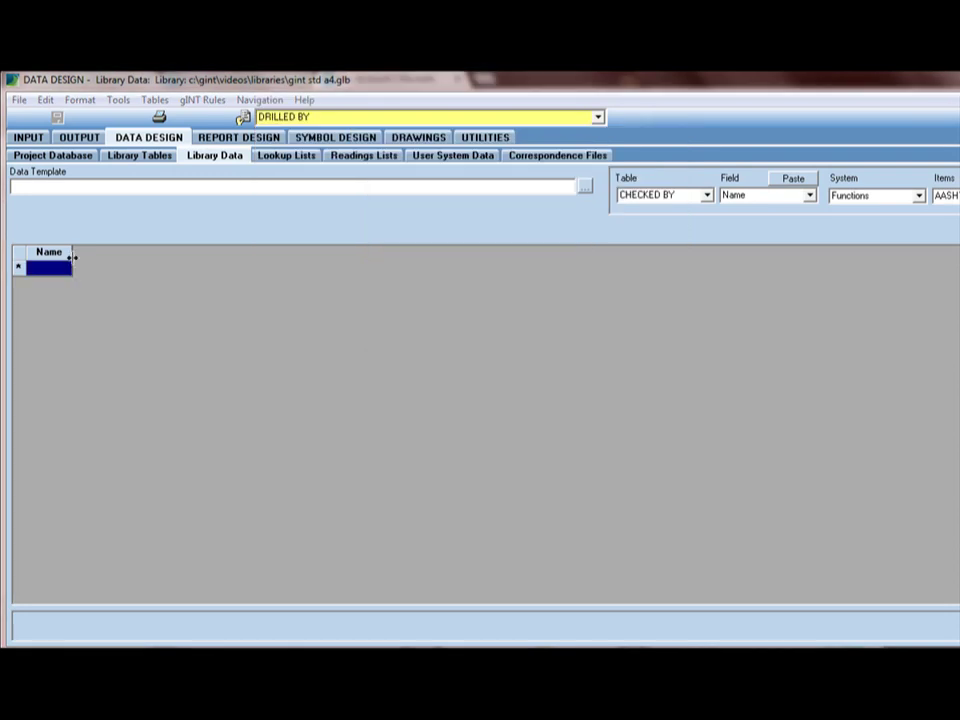
drag(85, 257, 210, 245)
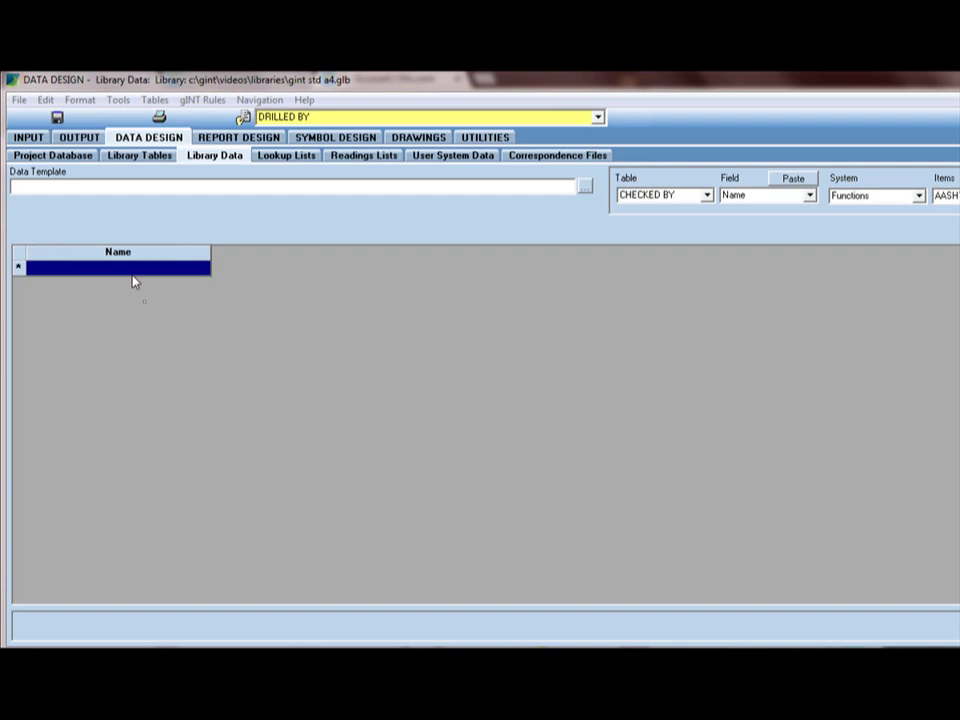
- Enter two driller names as rows in the Name column
text(John Smith)
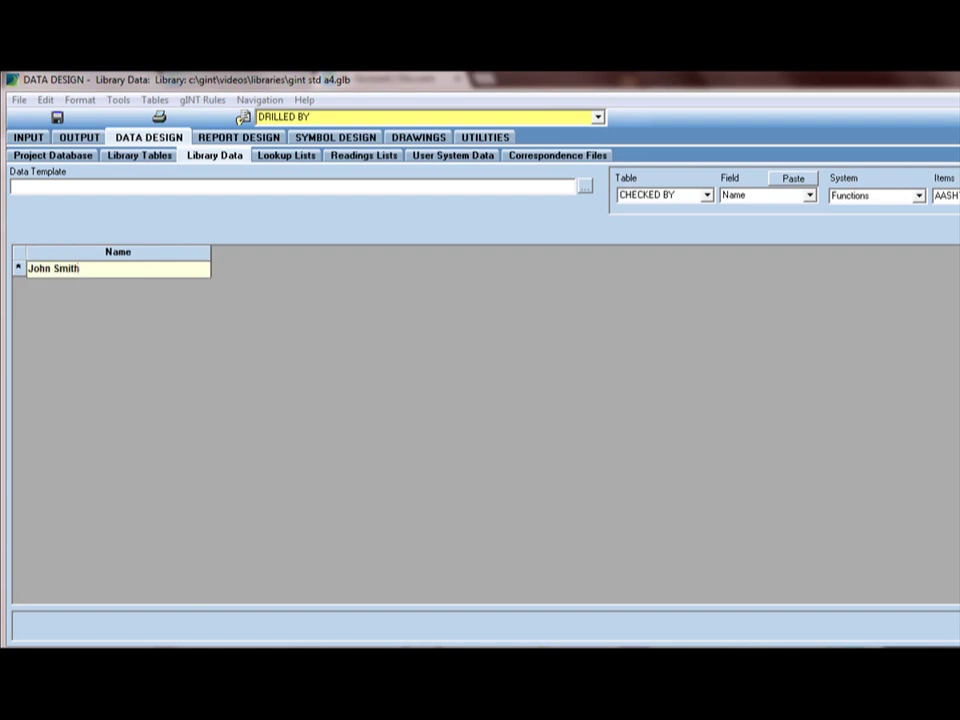
key(Return)
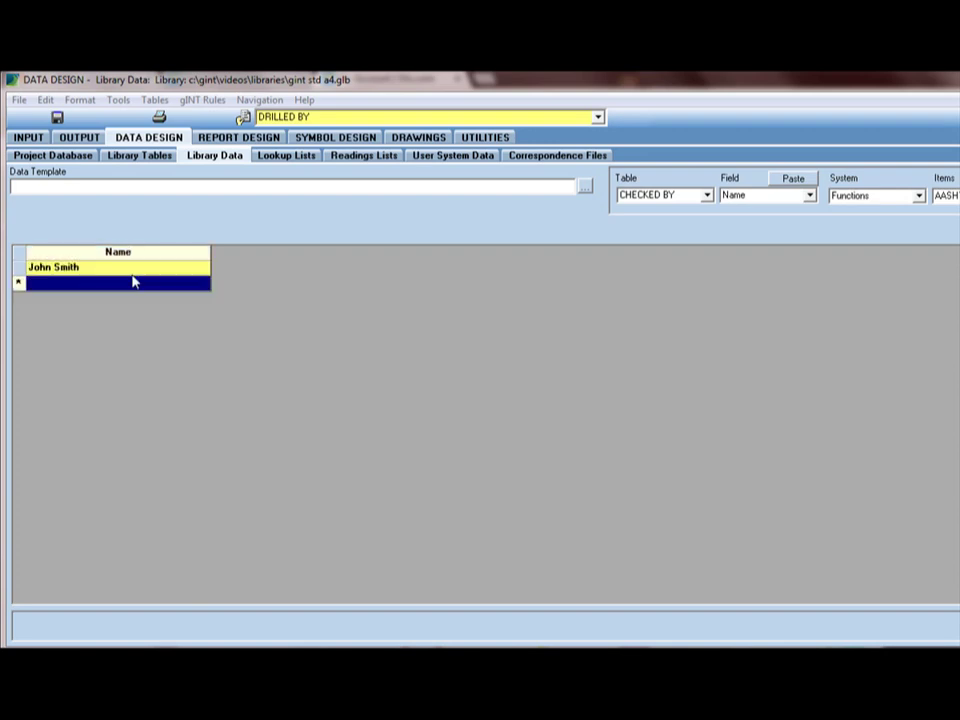
text(Je)
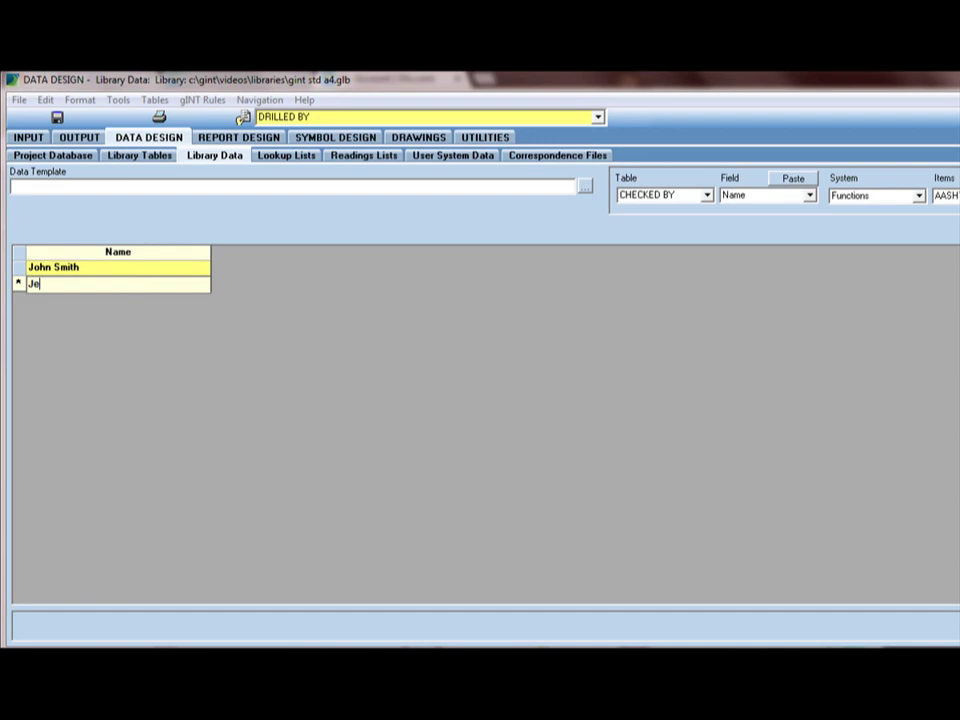
text(rry Mander)
key(Return)
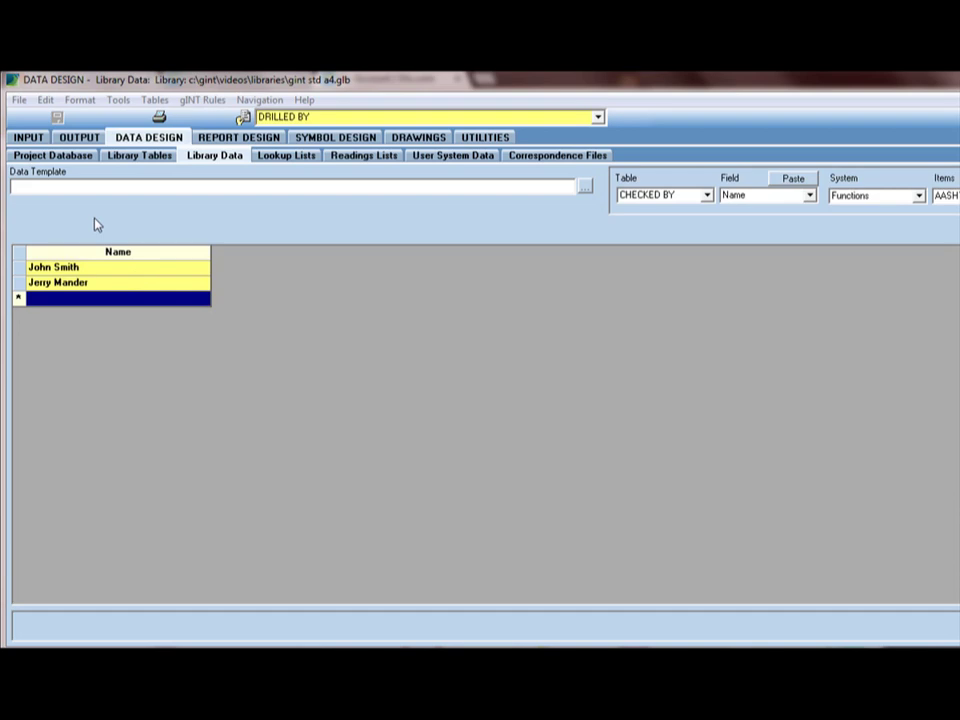
- Return to INPUT's Borehole table and select B-1's Drilled By cell
click(42, 154)
click(42, 146)
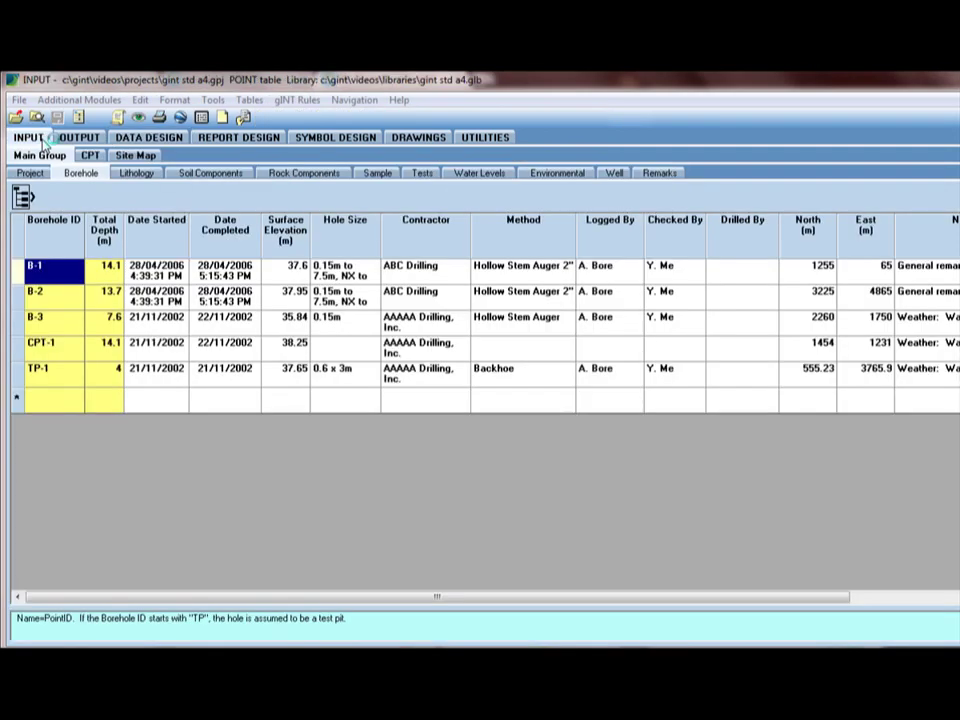
click(754, 275)
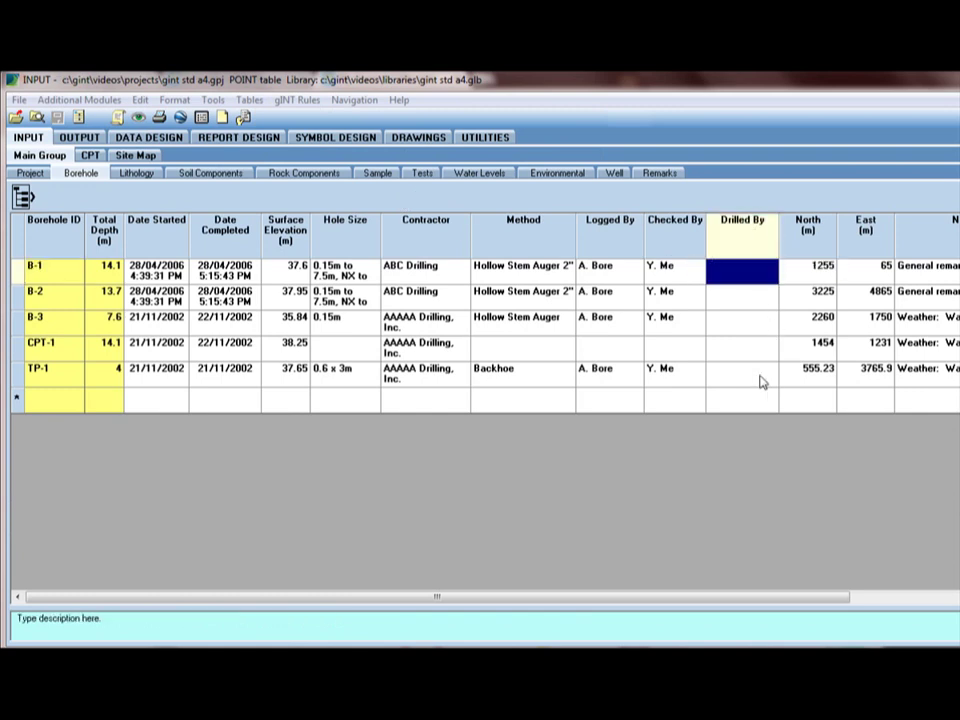
click(750, 285)
- Open Field Properties for the Drilled By column from its header menu
click(251, 101)
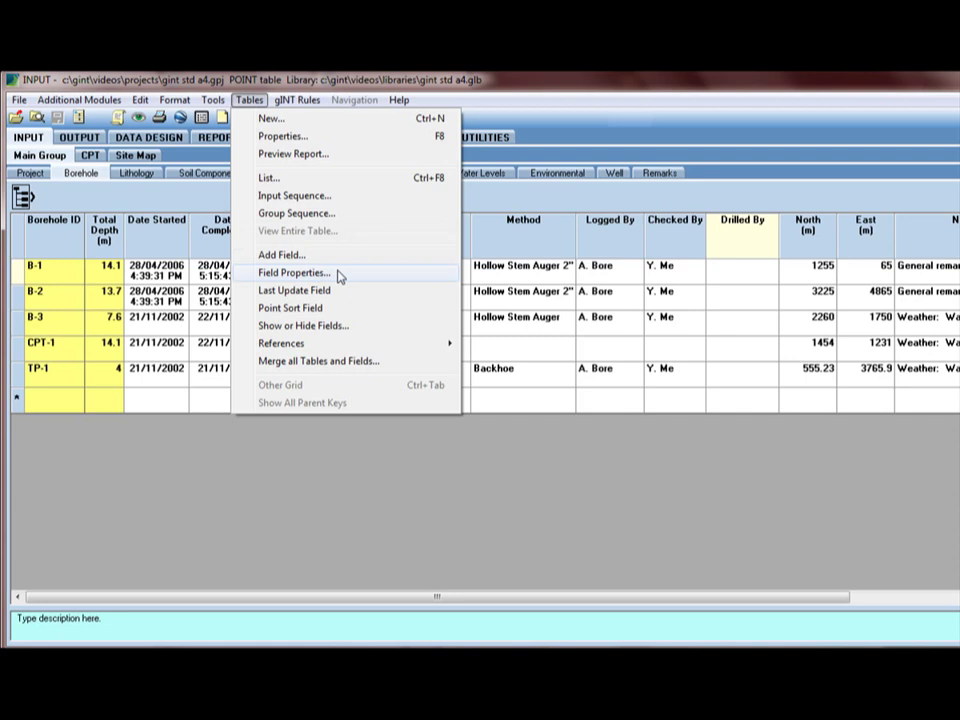
click(535, 205)
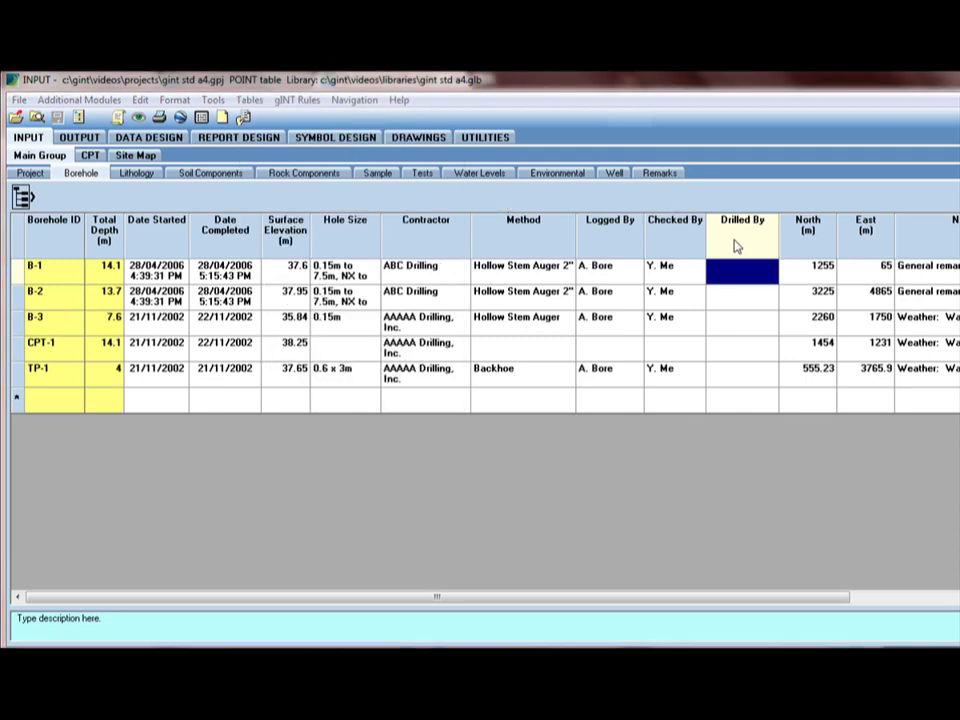
right_click(735, 246)
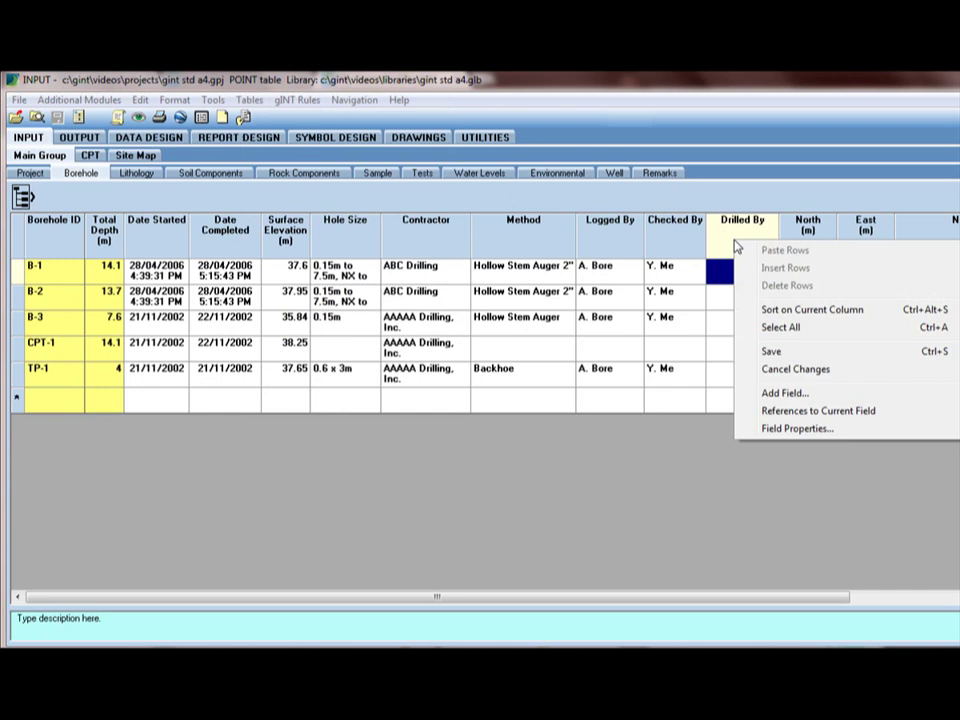
click(780, 430)
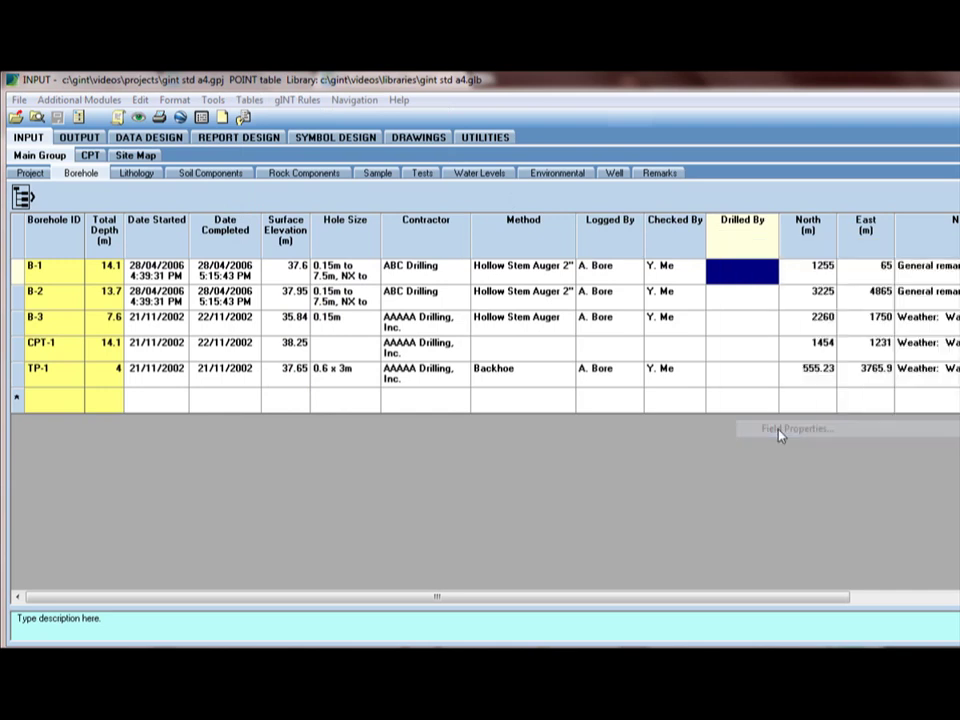
- Set Drilled By's lookup to type LIBTBL, name DRILLED BY, and save the field properties
drag(535, 240, 498, 200)
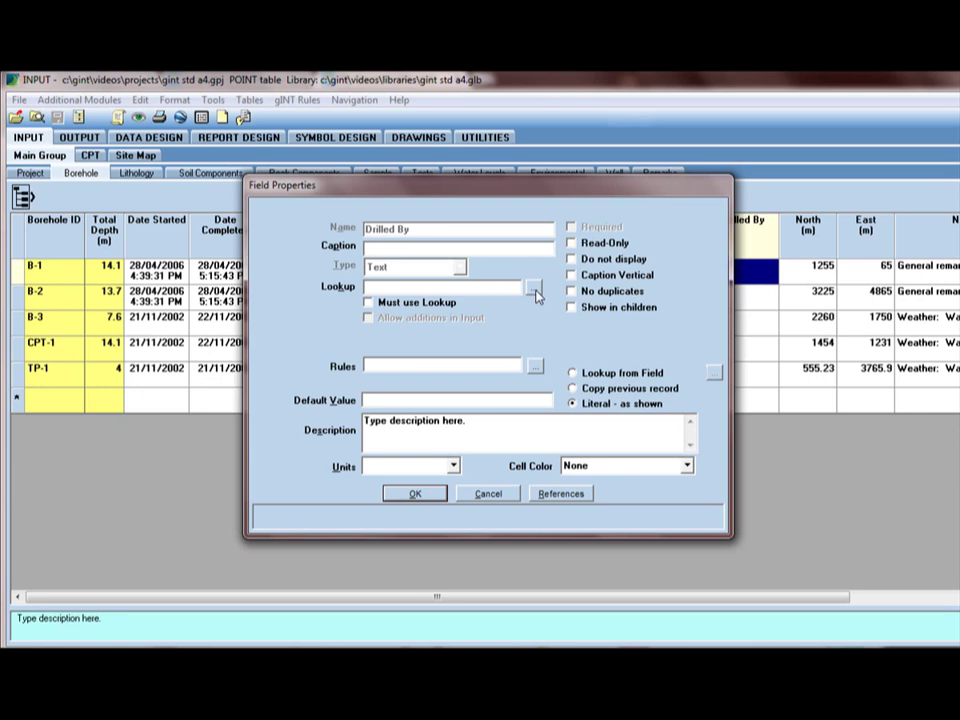
click(536, 290)
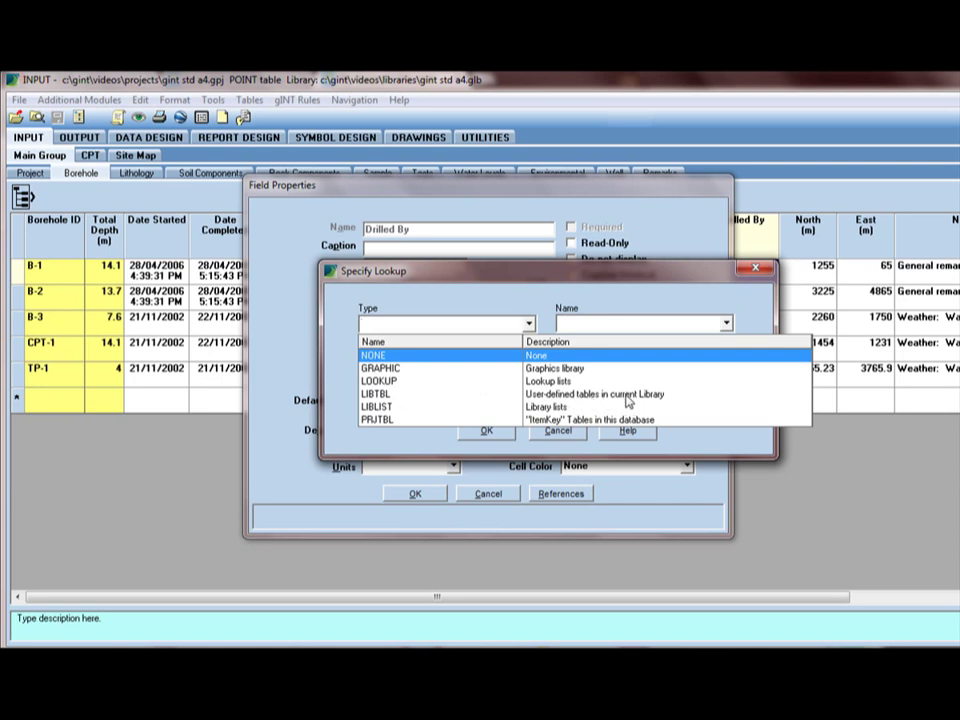
click(395, 394)
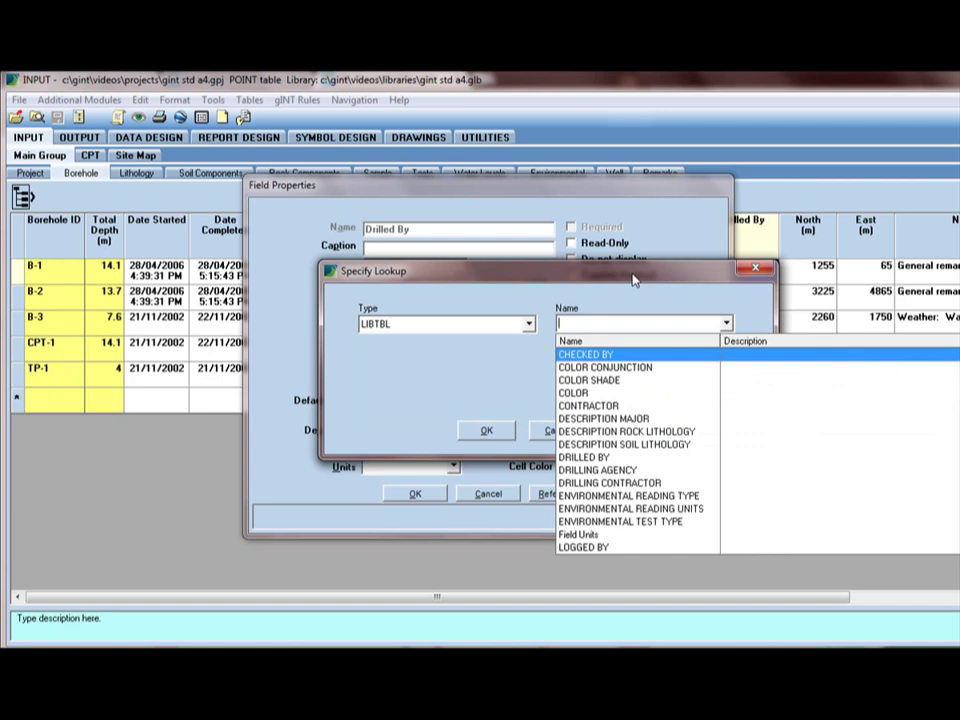
drag(633, 280, 470, 264)
click(565, 307)
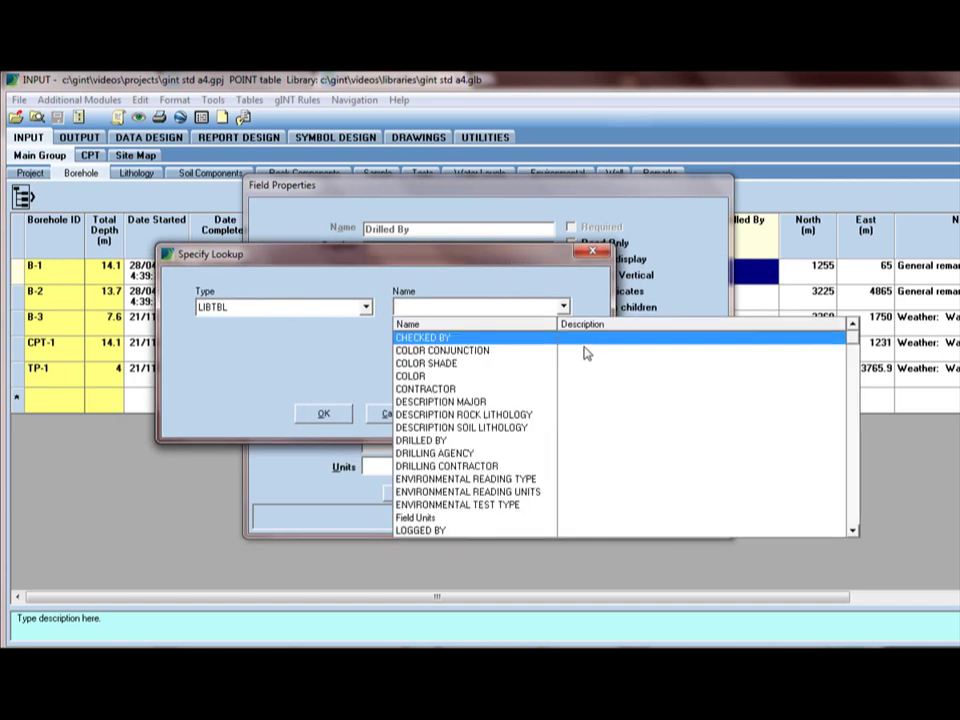
click(488, 401)
click(439, 449)
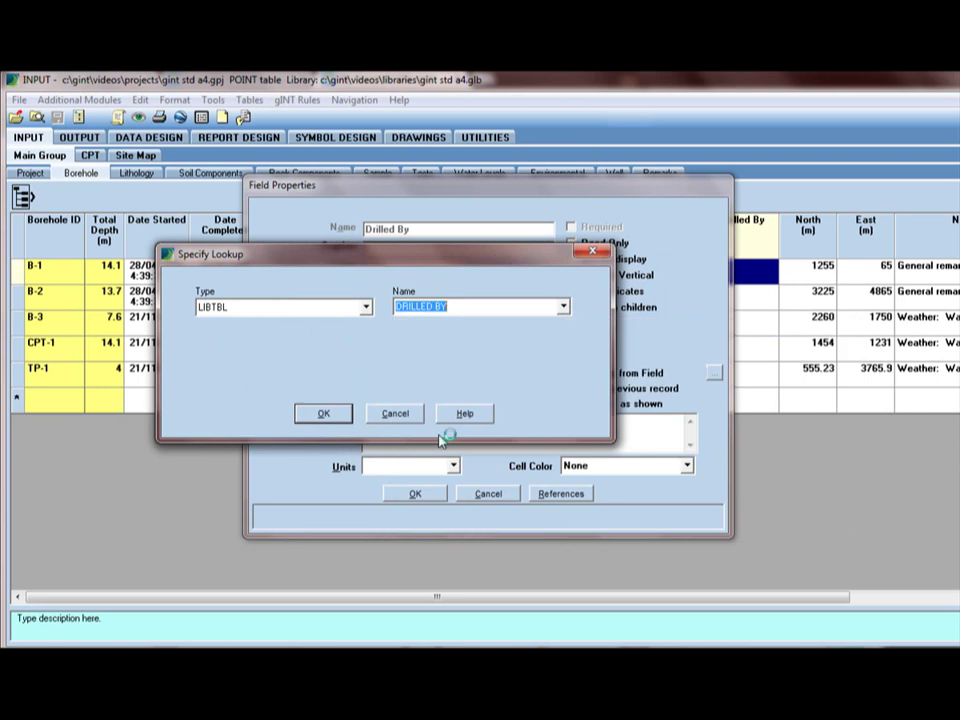
click(325, 415)
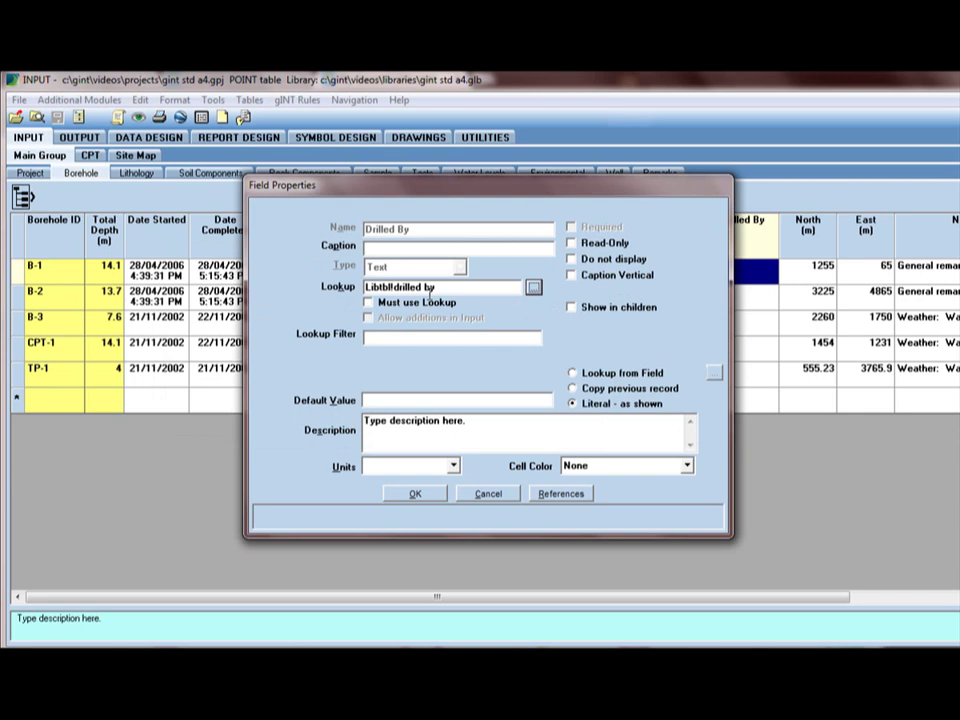
click(428, 495)
click(772, 268)
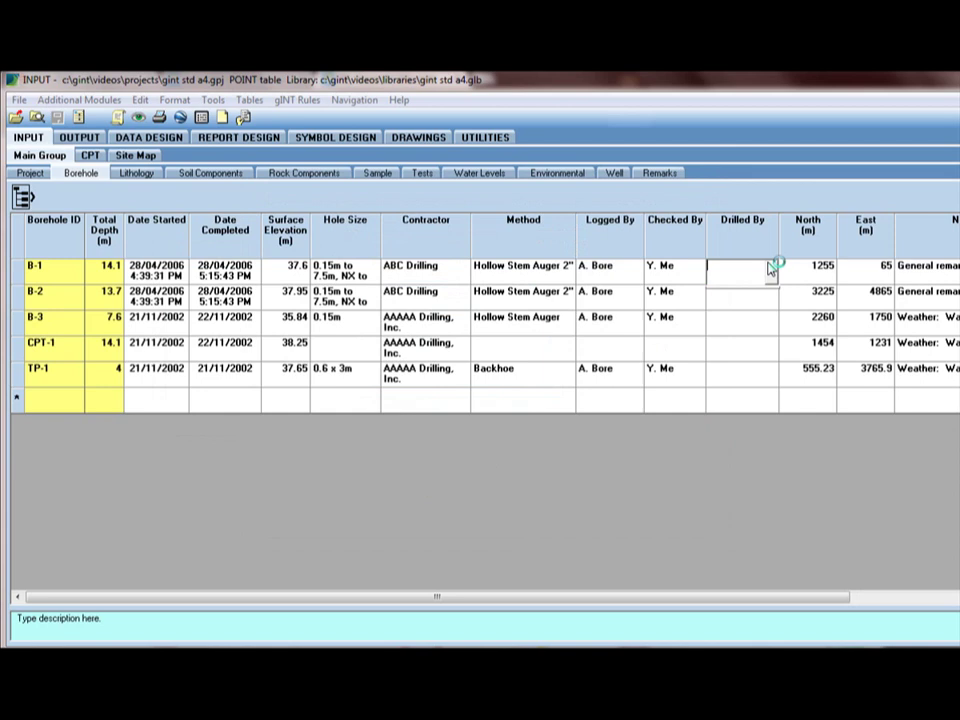
click(772, 268)
click(749, 272)
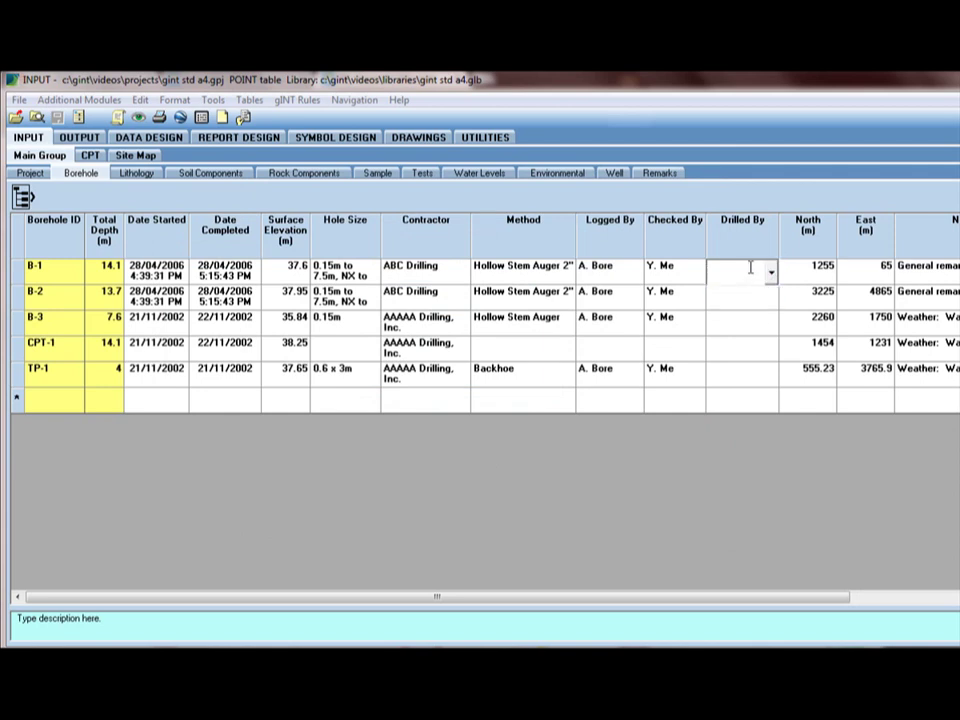
key(Tab)
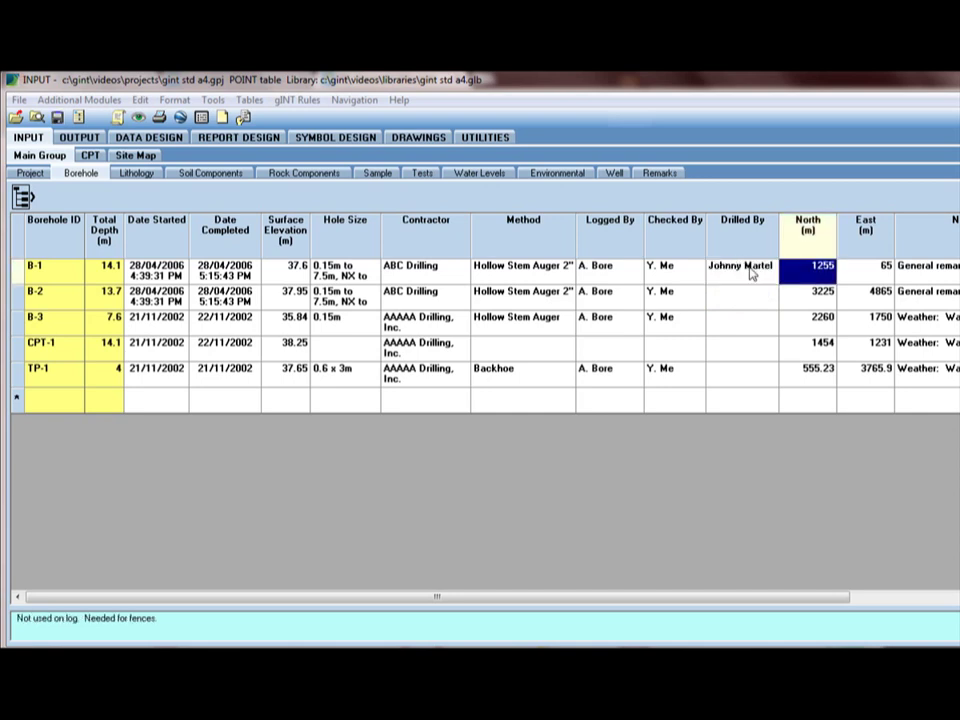
click(752, 273)
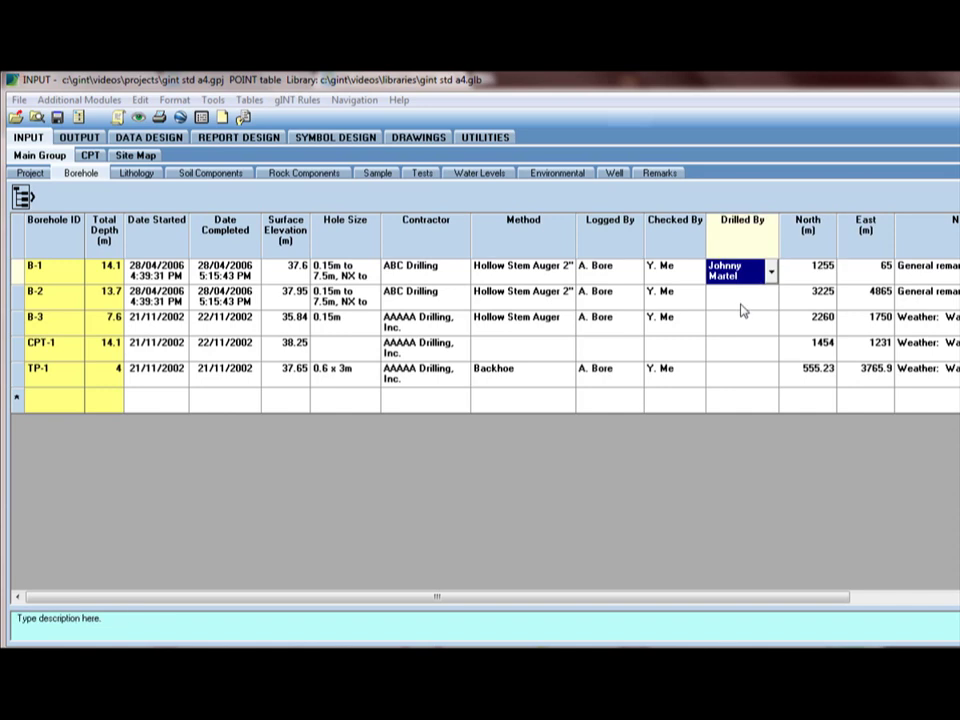
key(Delete)
- Turn on Must Use Lookup in the Drilled By field properties
right_click(752, 273)
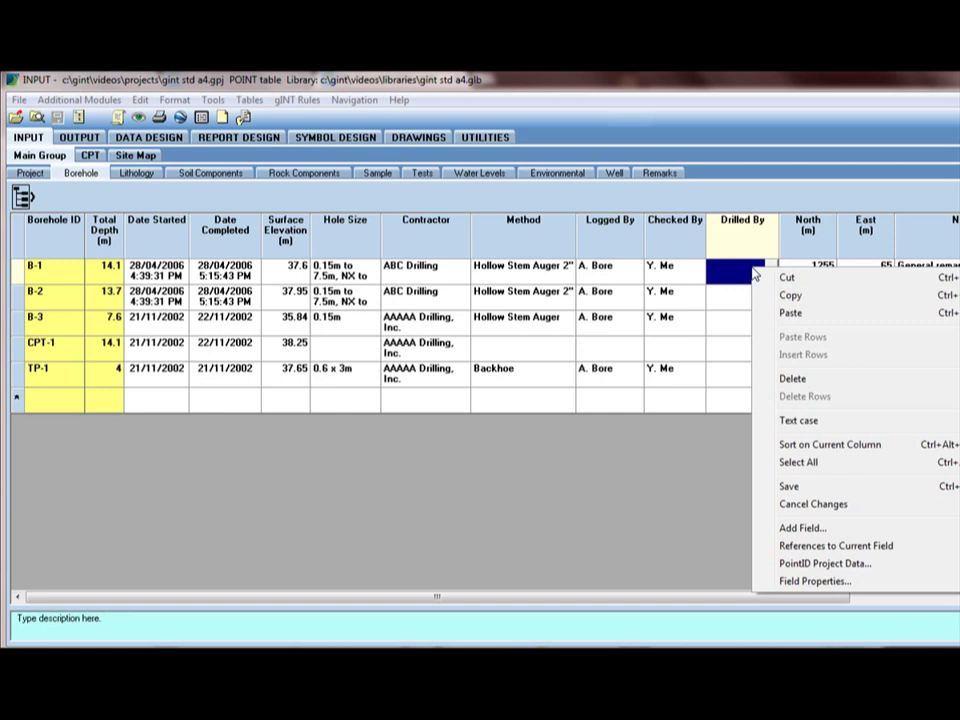
click(815, 581)
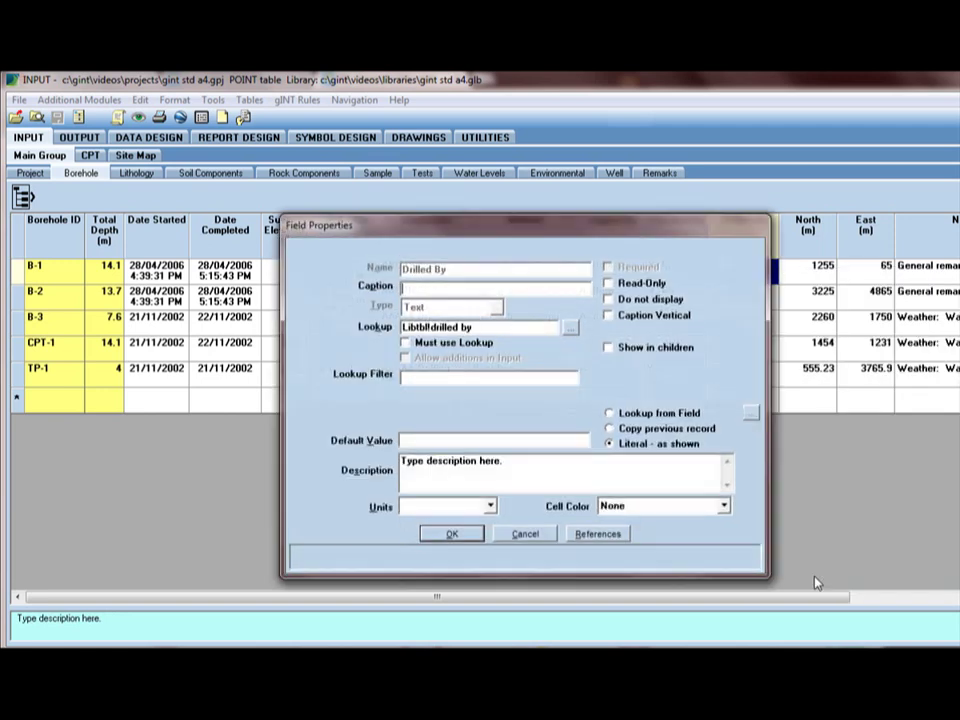
click(471, 346)
click(452, 535)
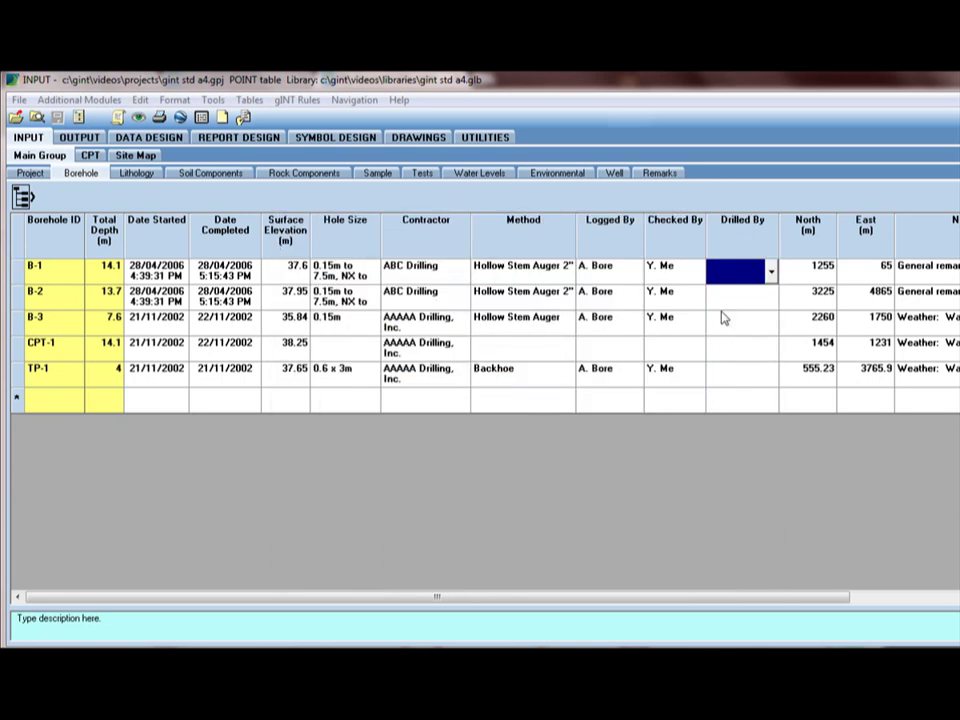
- Try typing an unlisted driller name for B-1 and dismiss the must-use-list error
click(771, 268)
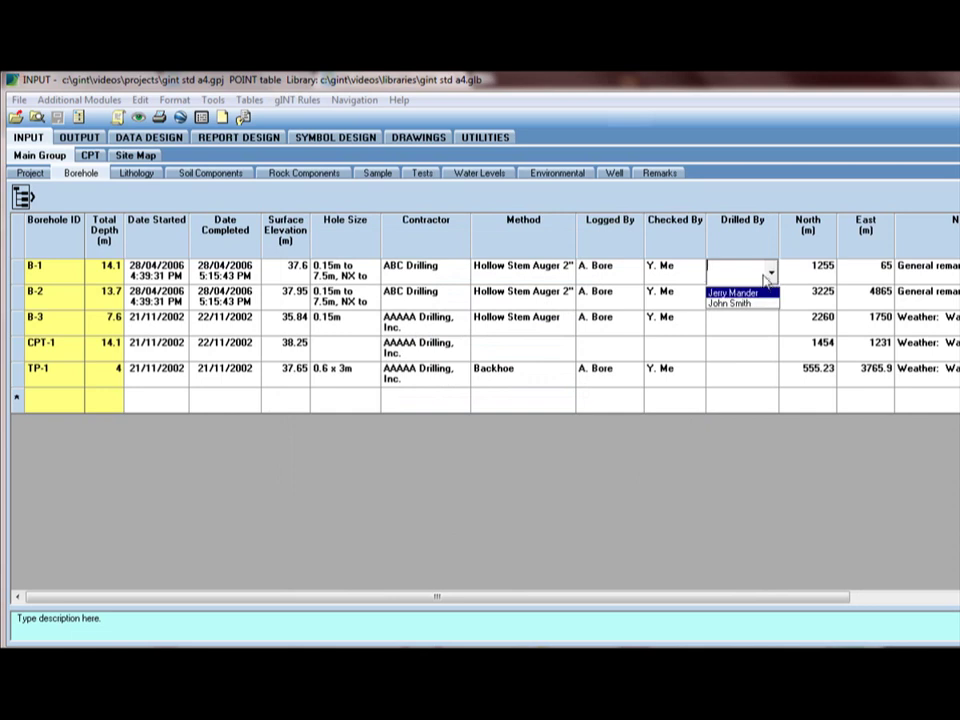
key(Escape)
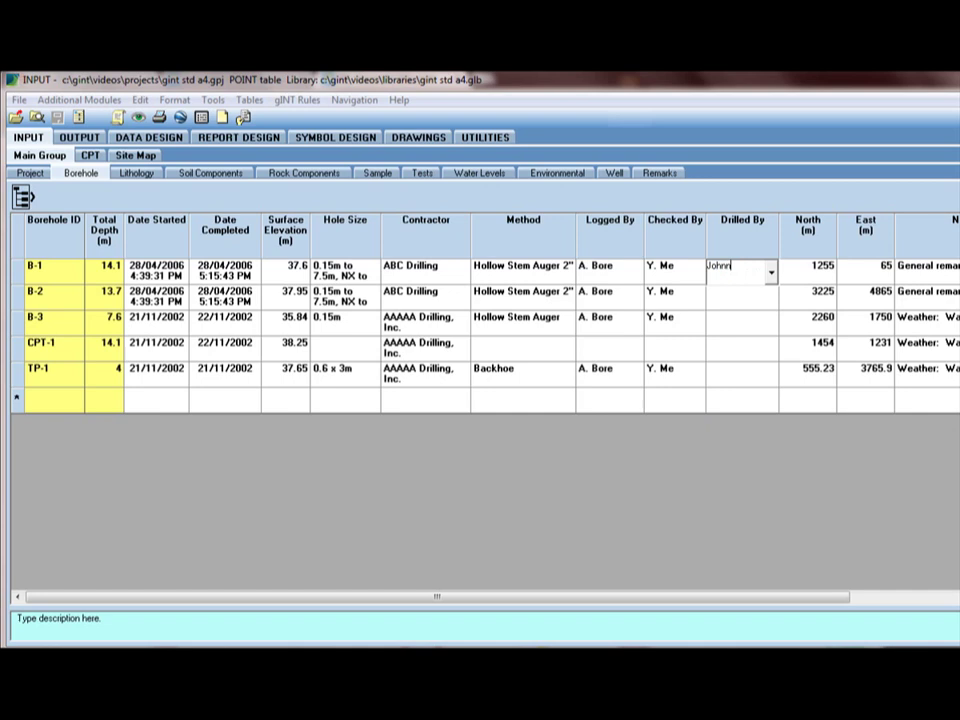
click(737, 285)
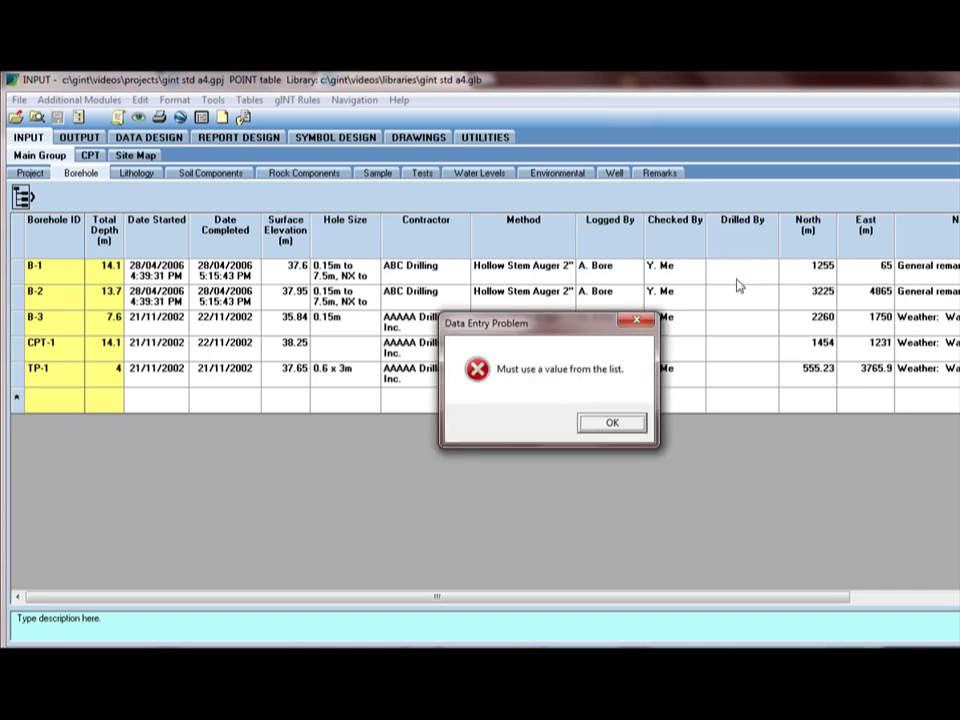
click(611, 424)
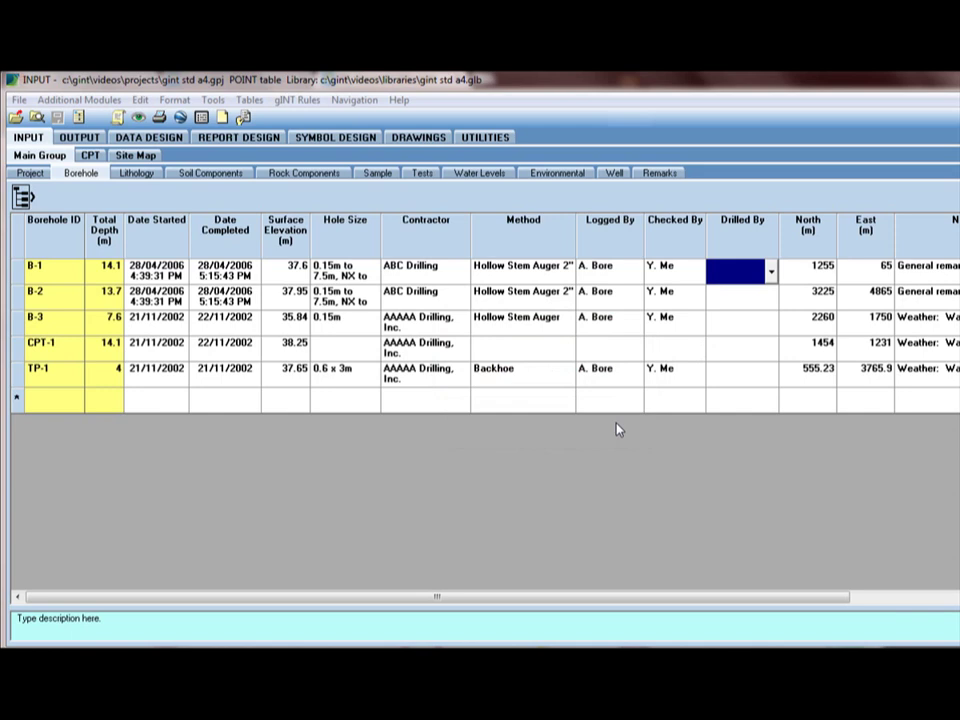
- Tick Allow additions in Input in Drilled By's Field Properties and apply it
right_click(744, 276)
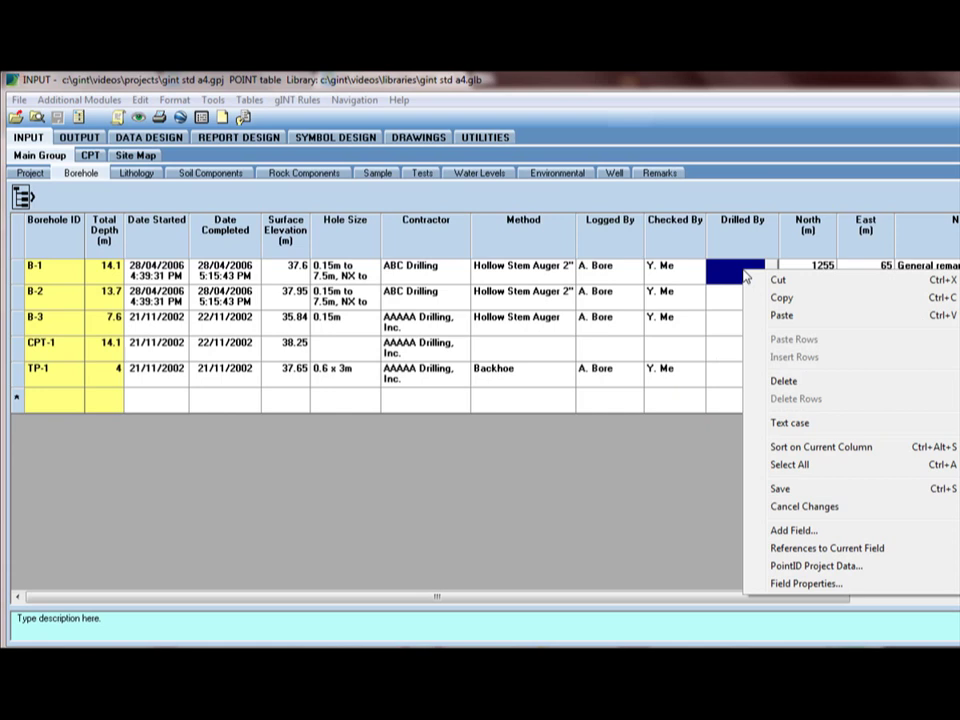
click(873, 587)
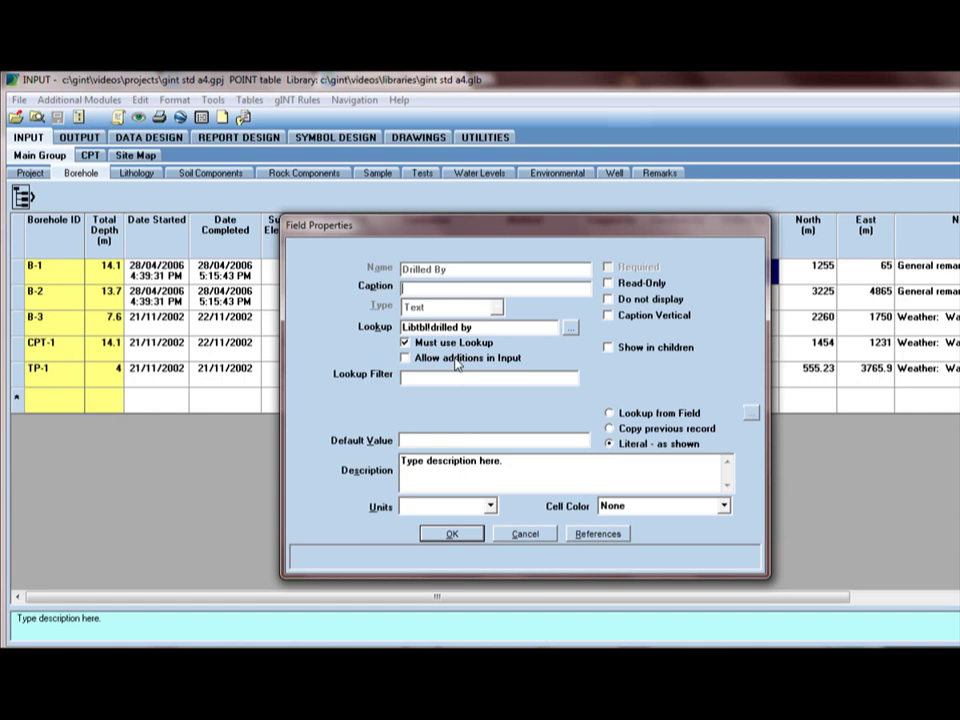
click(457, 361)
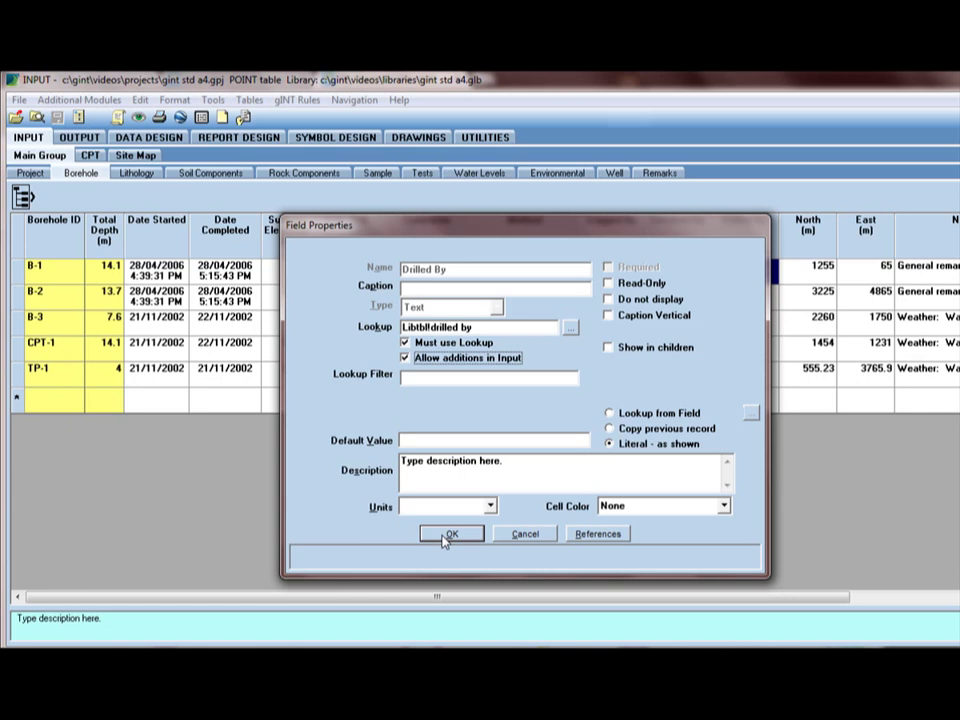
click(445, 537)
click(445, 537)
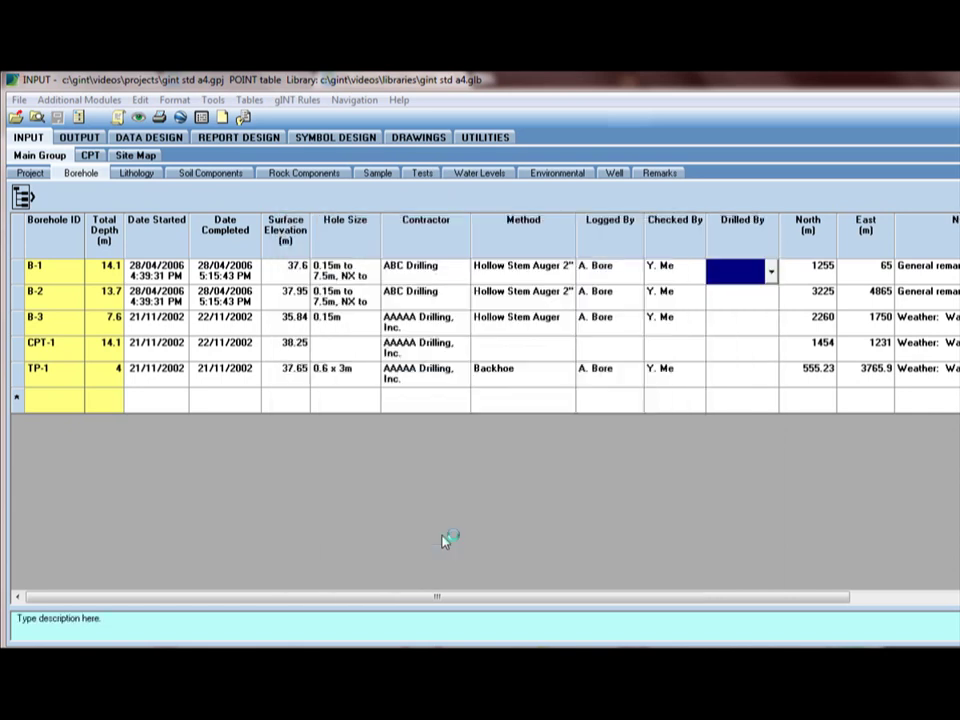
- Type a new driller name for B-1 and add it to the DRILLED BY library
click(770, 273)
click(752, 270)
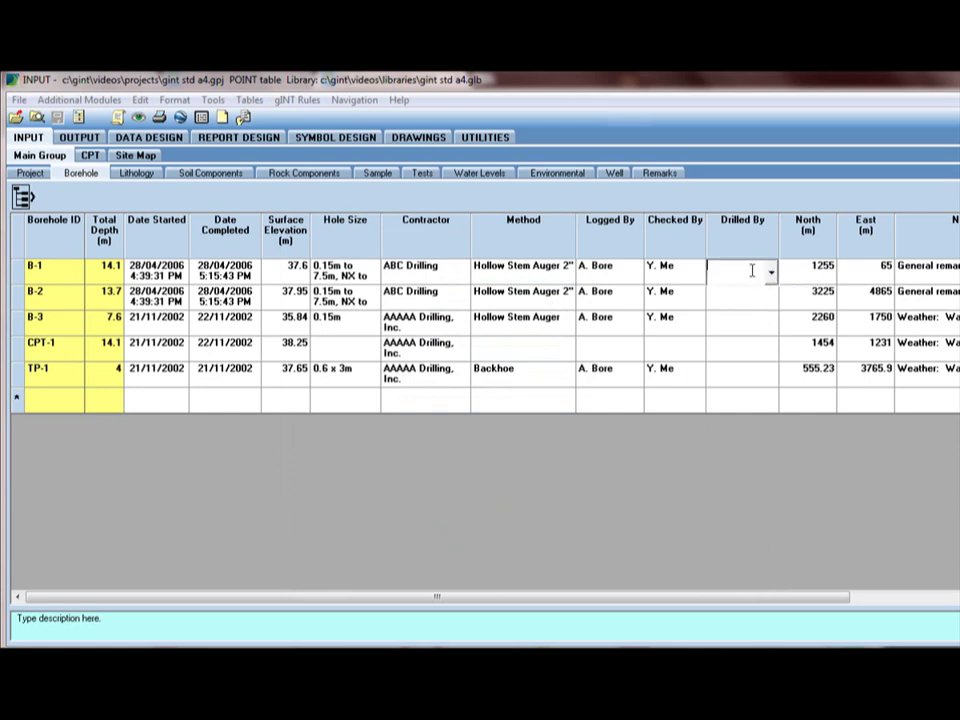
key(Return)
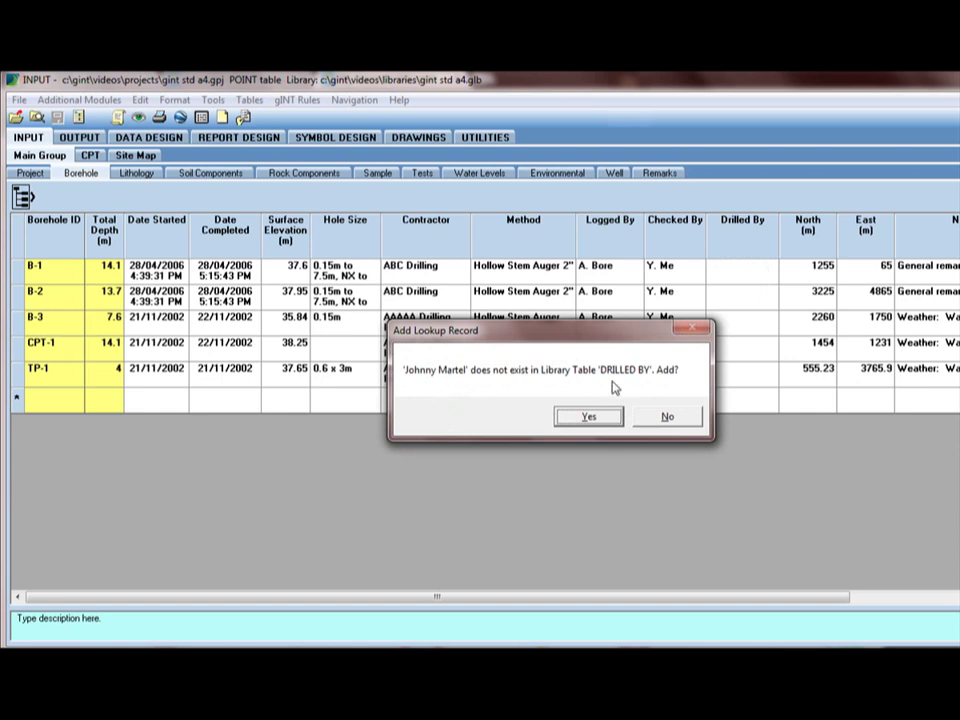
click(589, 418)
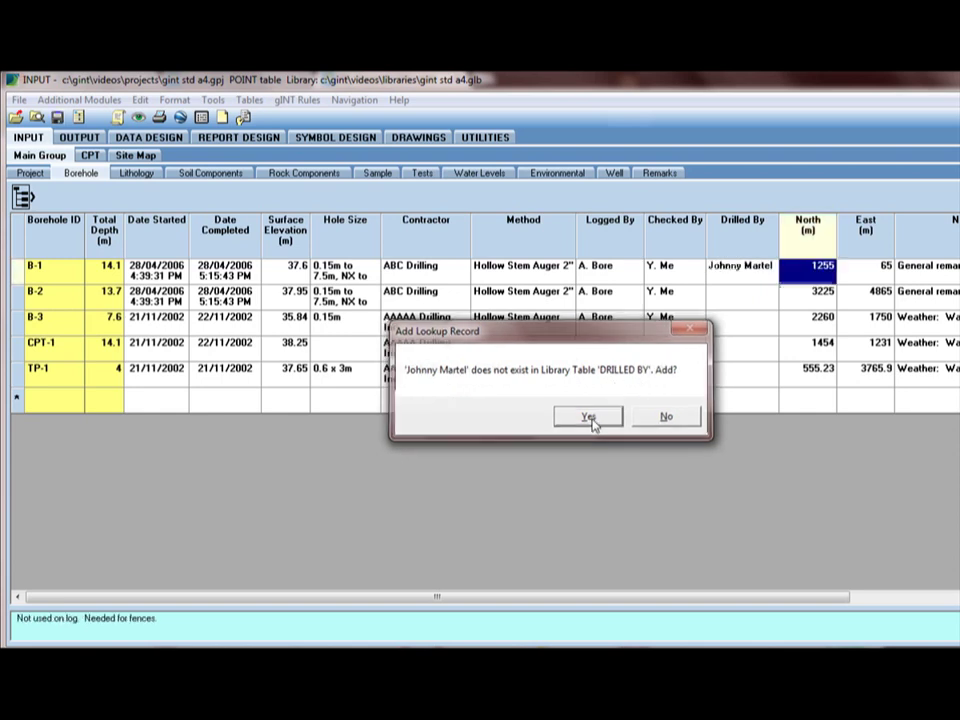
- Check that B-2's Drilled By dropdown now lists three names
click(776, 304)
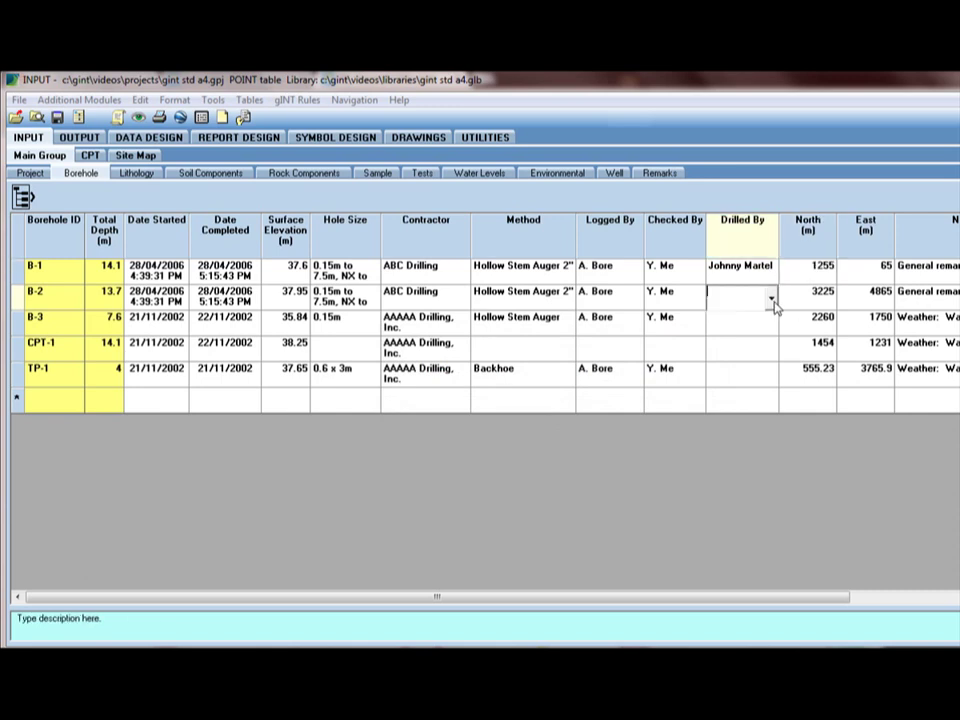
click(772, 299)
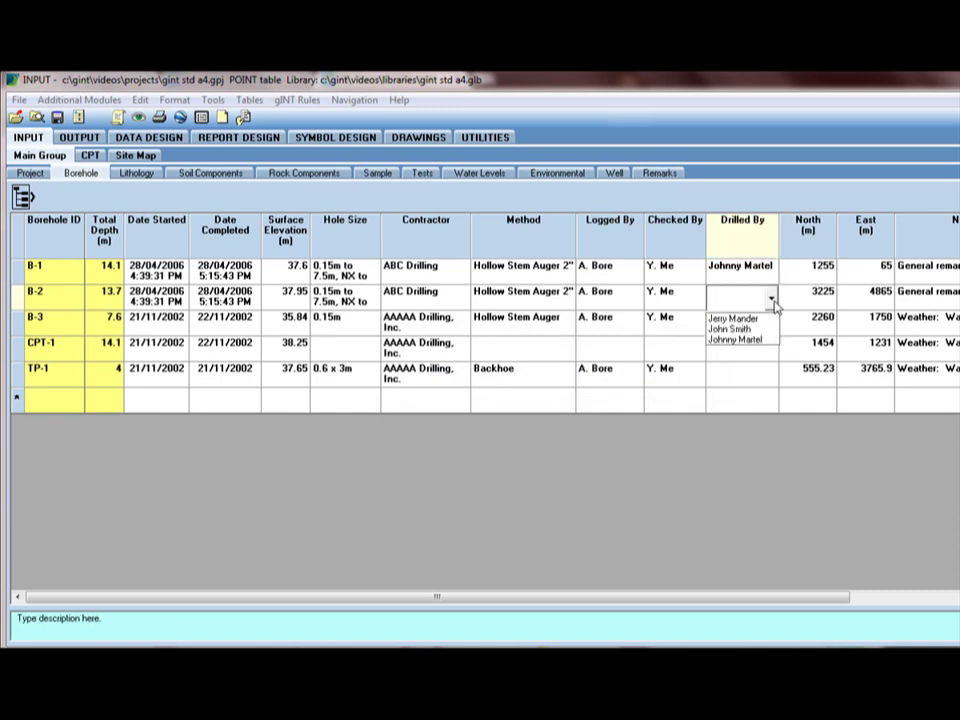
click(774, 302)
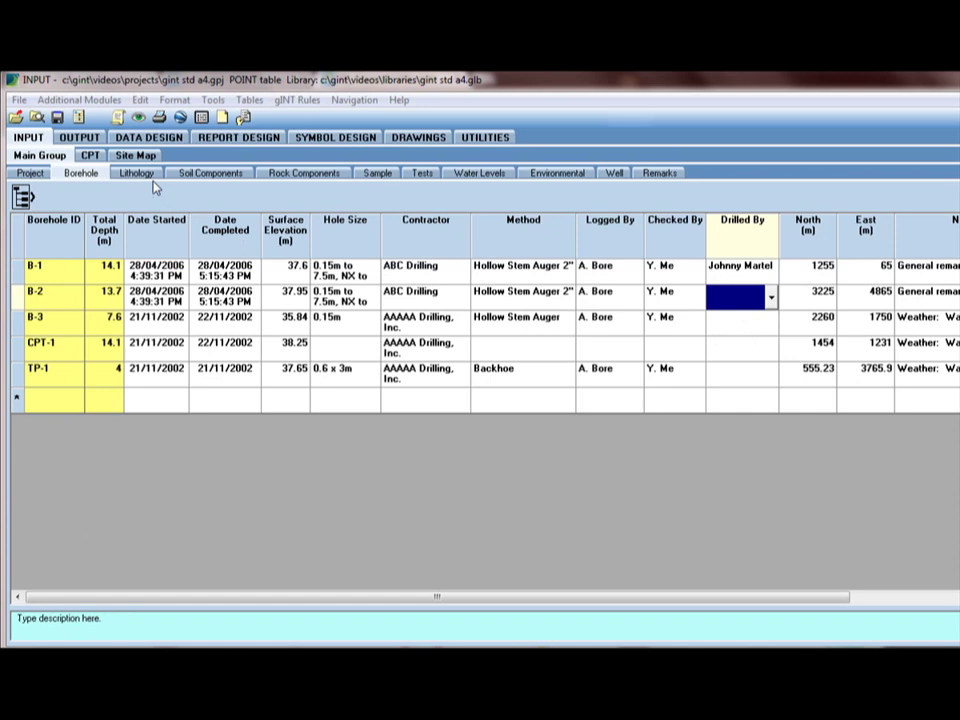
click(148, 137)
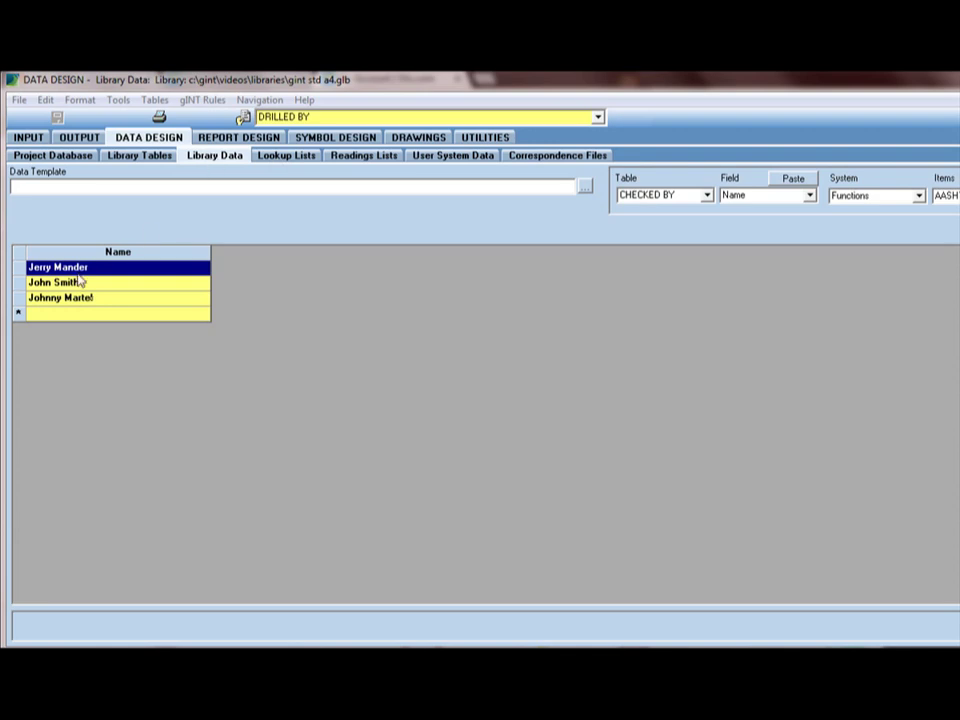
click(29, 137)
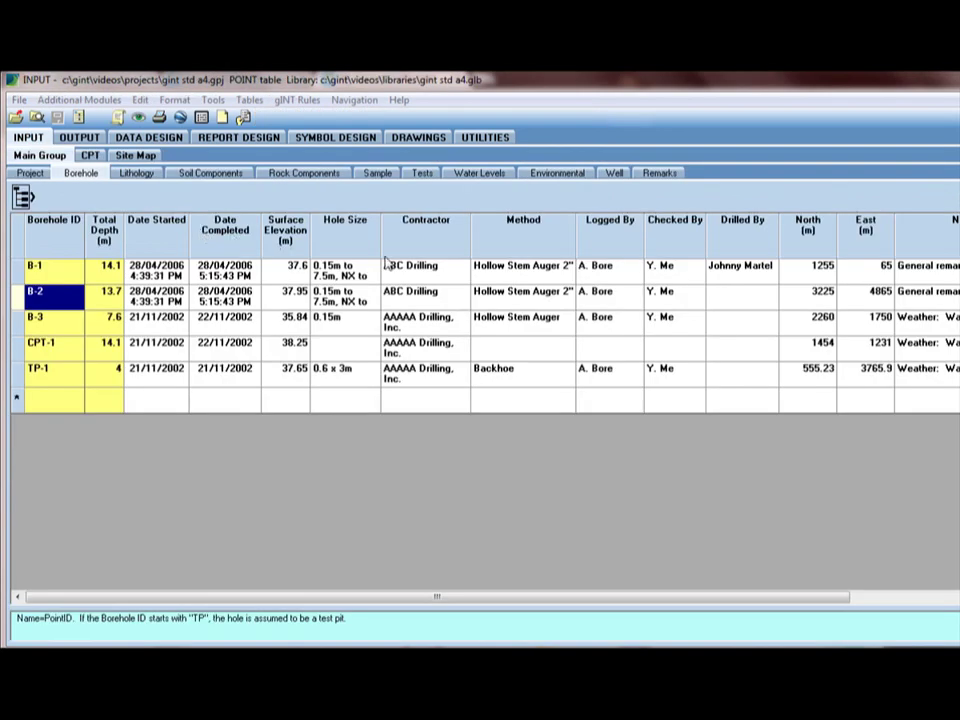
click(750, 274)
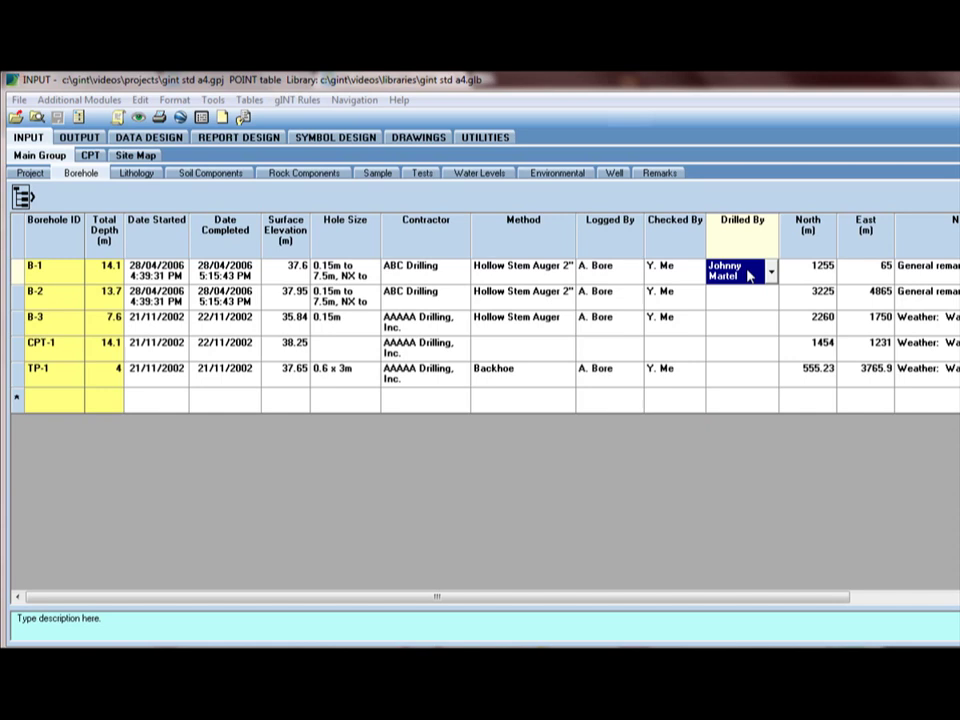
- Overwrite the gint std a4.gdt data template with the current data design using Make Data Template
click(213, 100)
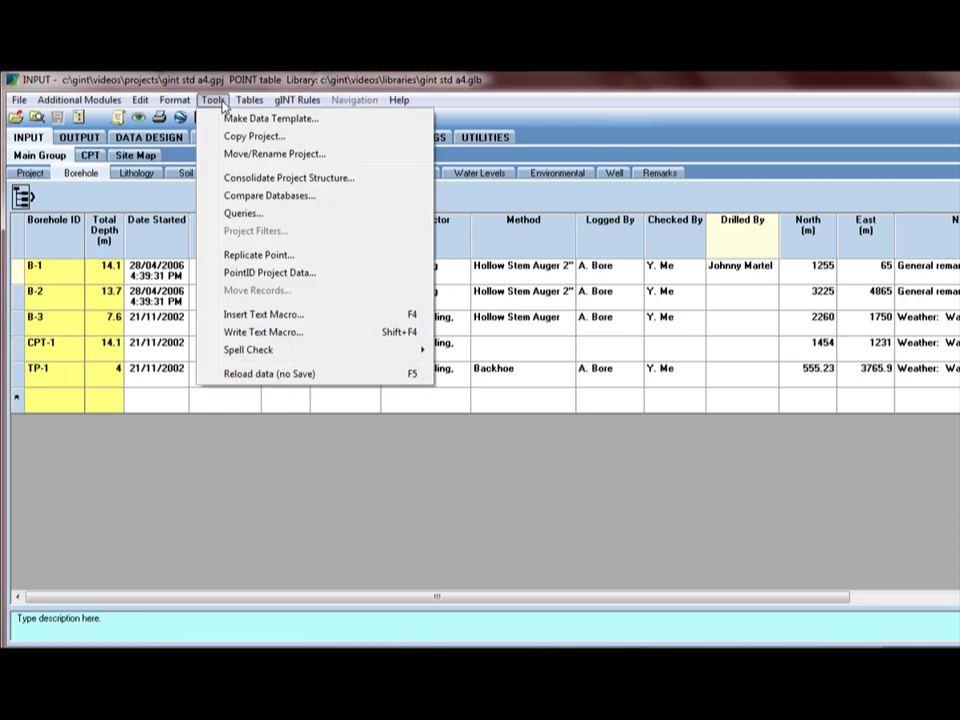
click(343, 120)
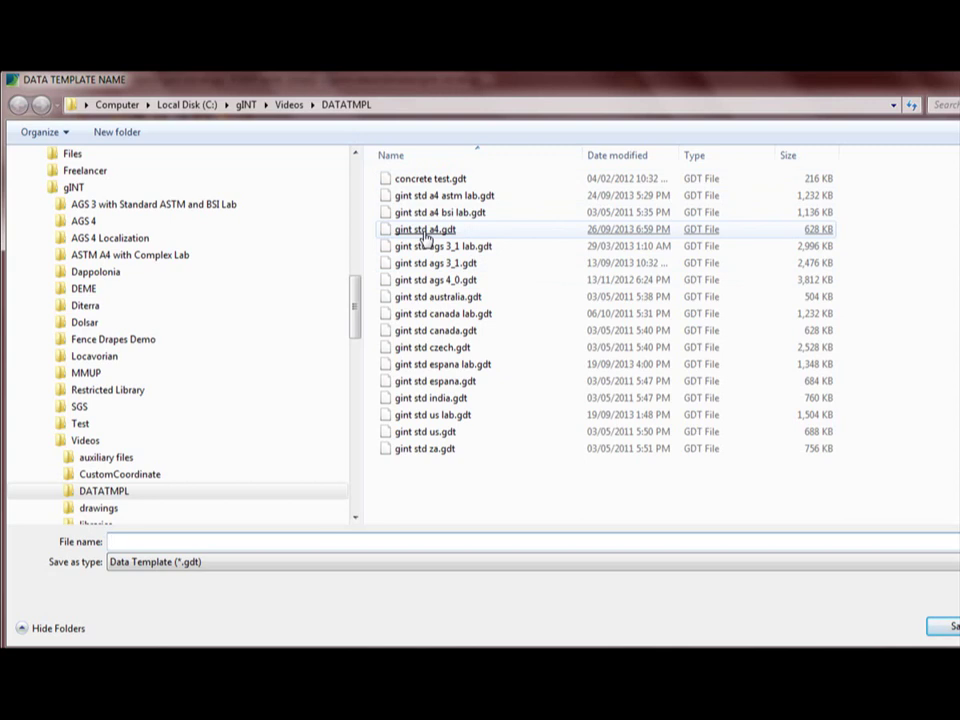
click(425, 230)
double_click(425, 234)
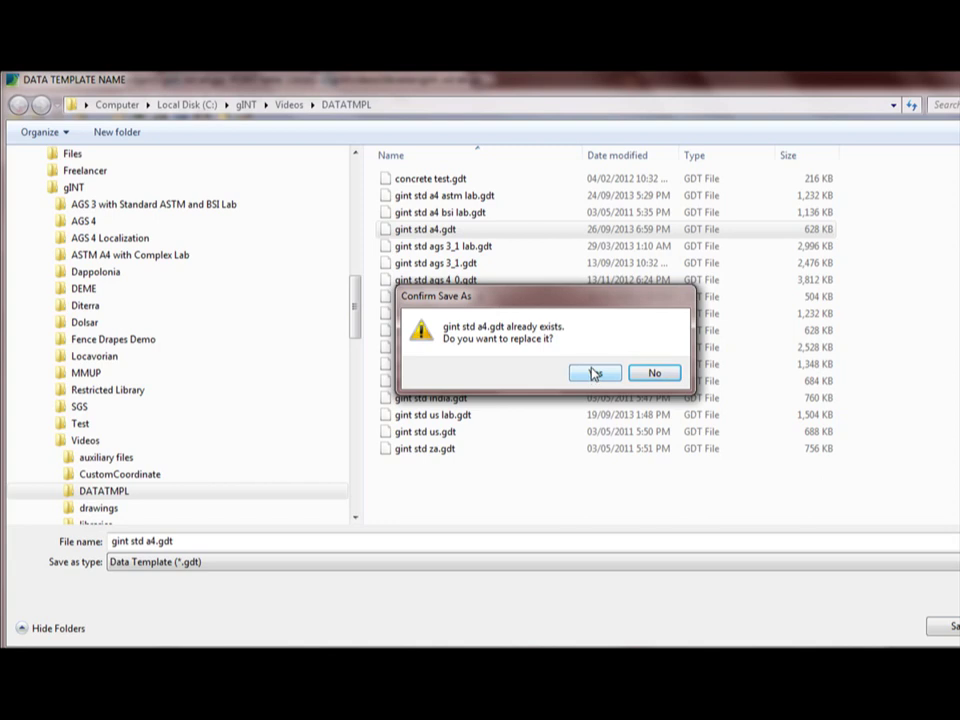
click(594, 374)
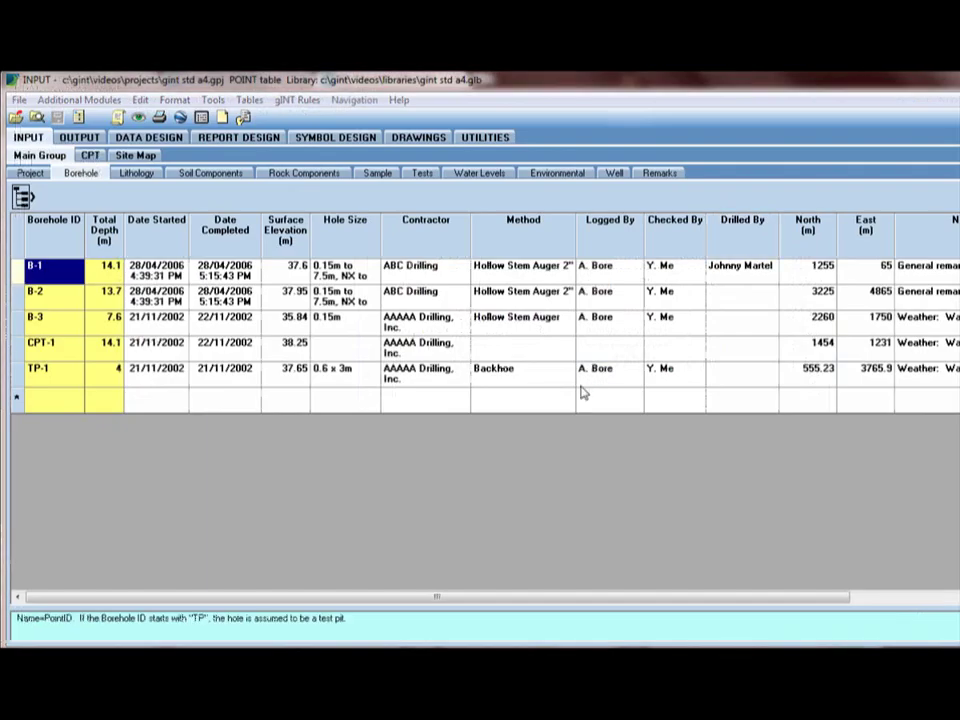
- Check that the Drilled By choices for boreholes B-1 and B-2 include the new name
click(750, 275)
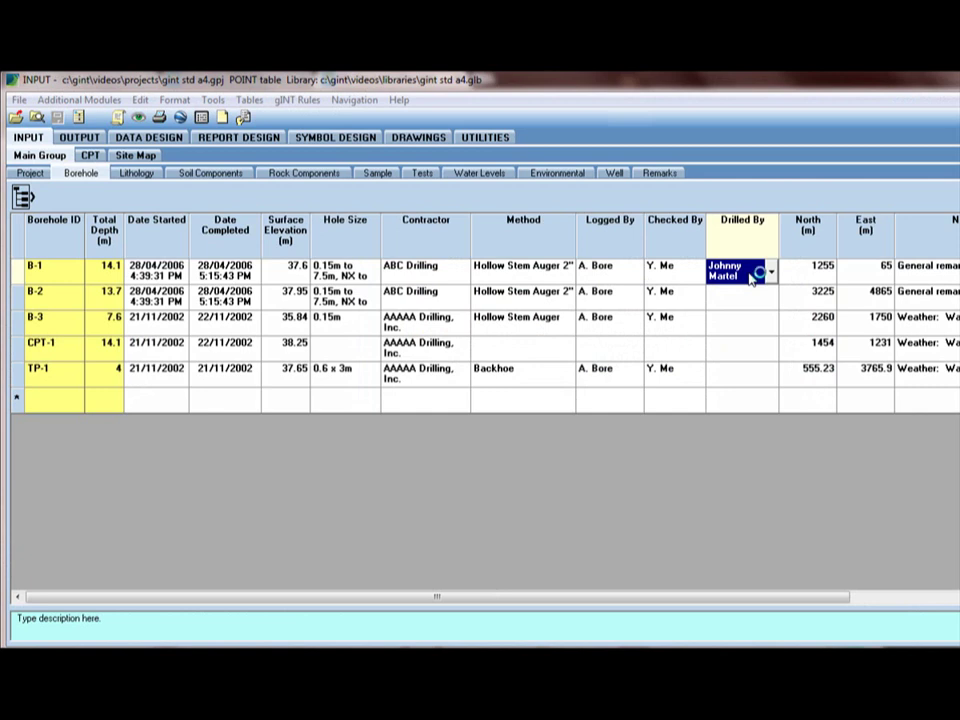
click(770, 300)
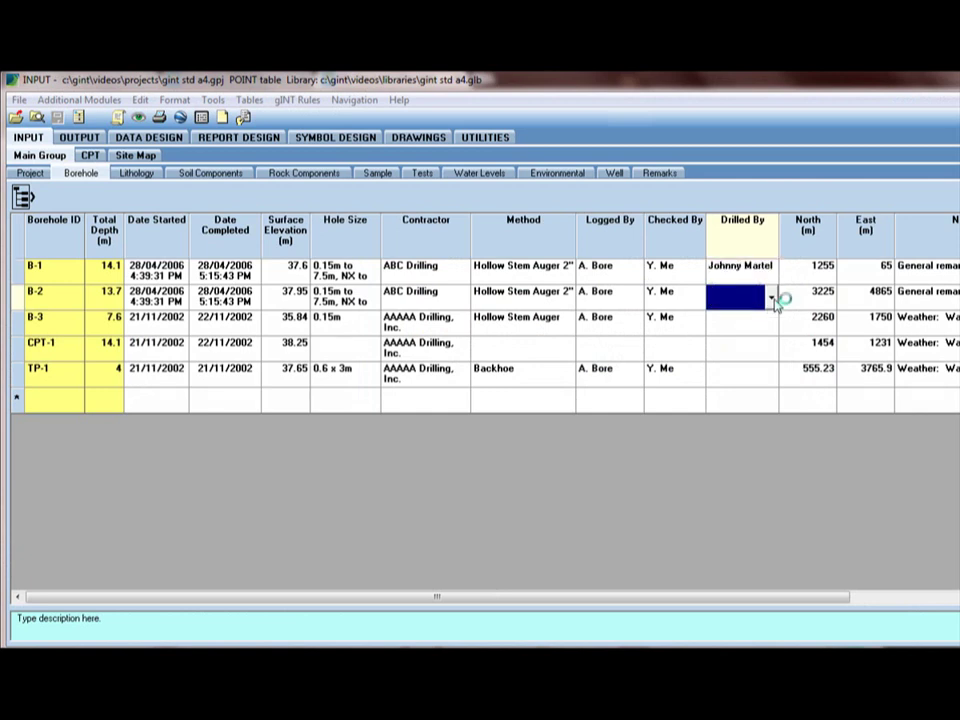
click(772, 299)
click(774, 299)
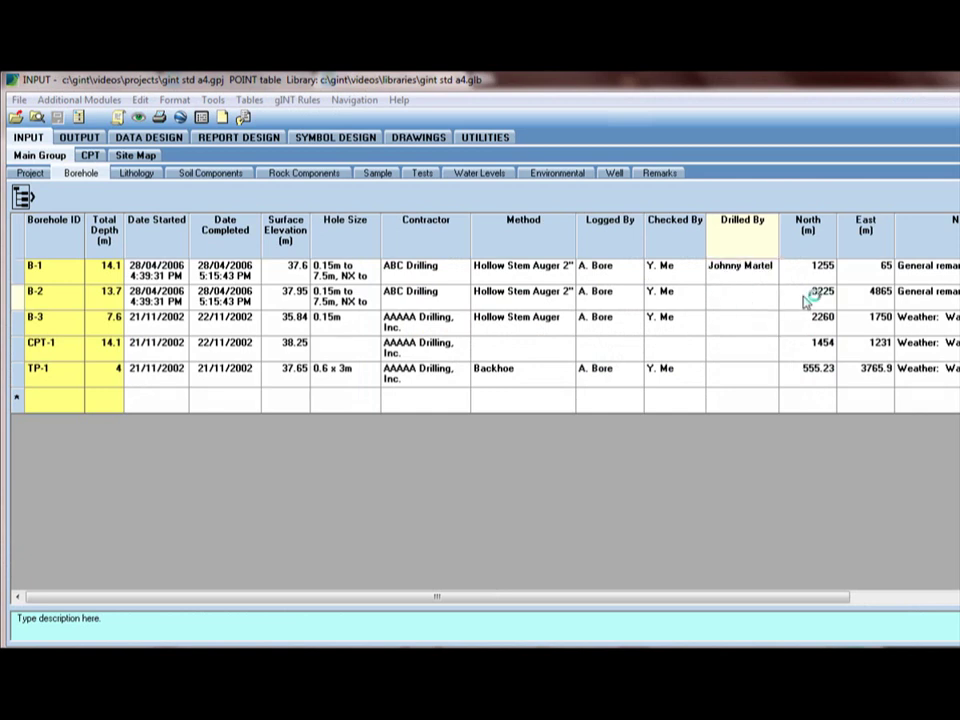